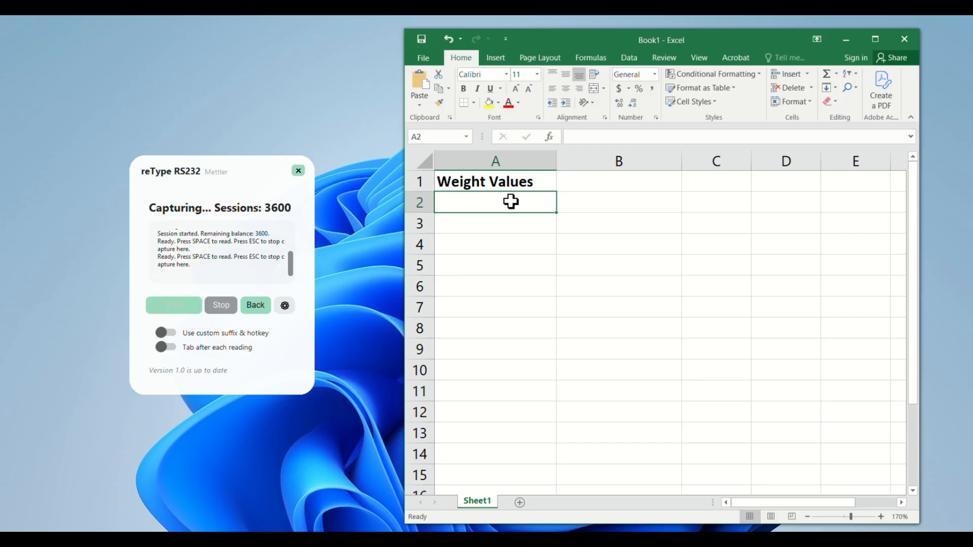
# - Capture consecutive balance readings down the Weight Values column, starting in cell A2
pyautogui.press('space')
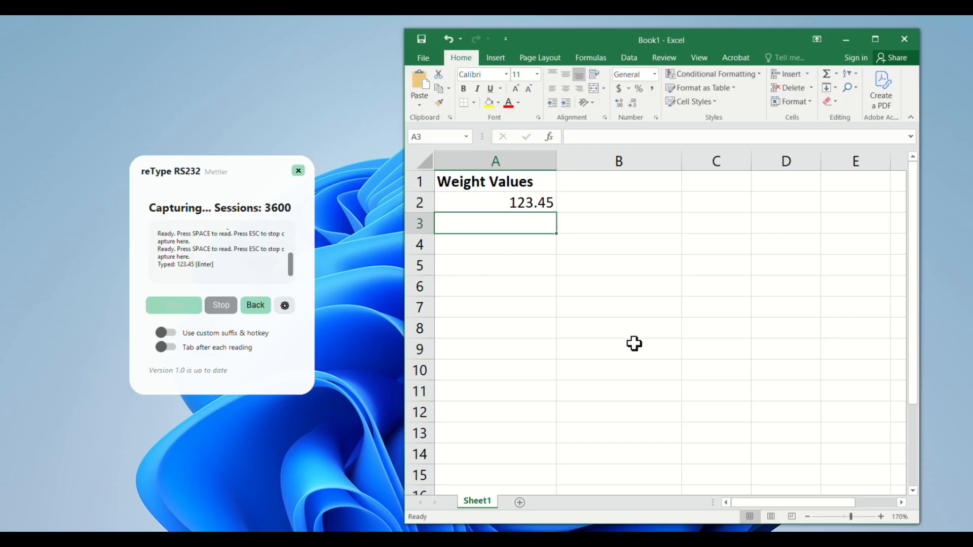
pyautogui.press('space')
pyautogui.press('space')
pyautogui.press('space')
pyautogui.press('space')
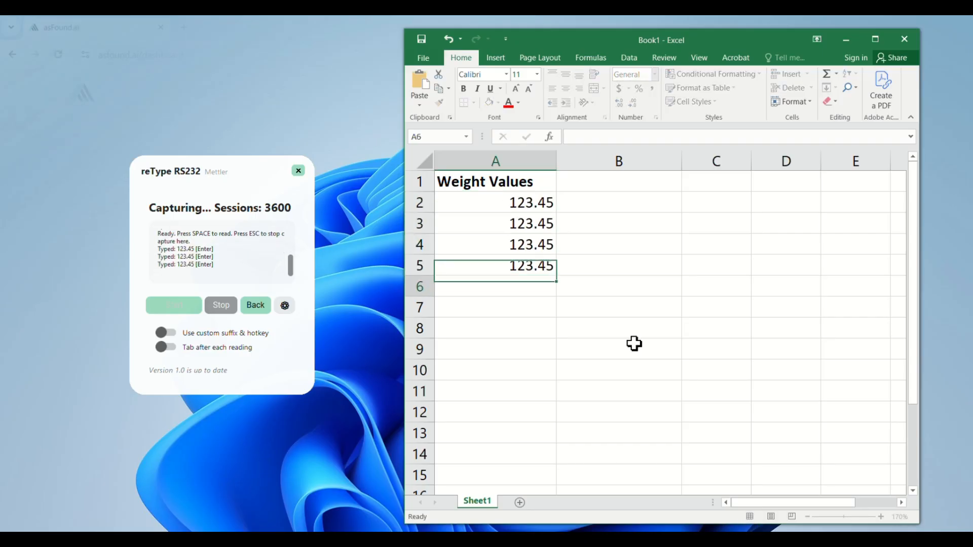
# - Download reType RS232 from the asFound.ai dashboard and extract its retype_rs232_v1.0 folder to the desktop
pyautogui.scroll(-3, 319, 365)
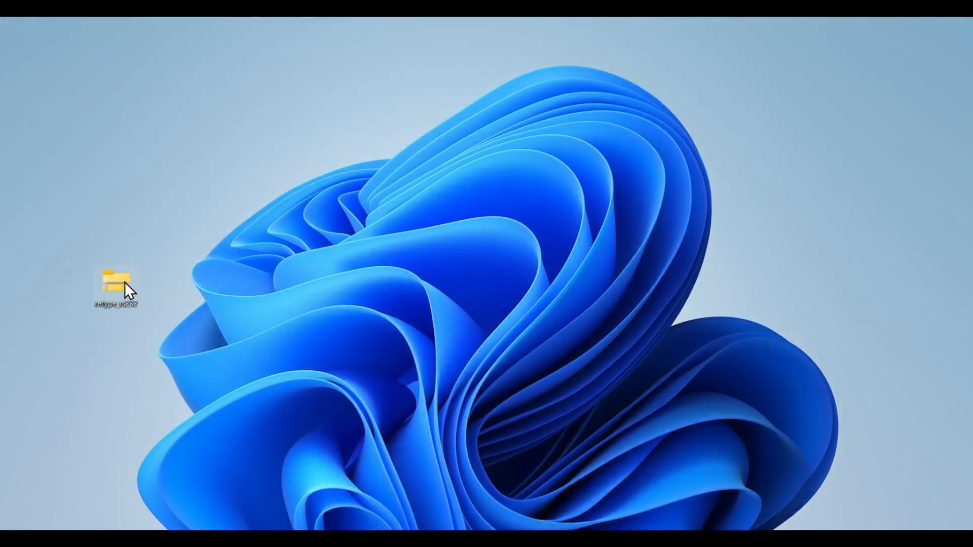
pyautogui.doubleClick(124, 284)
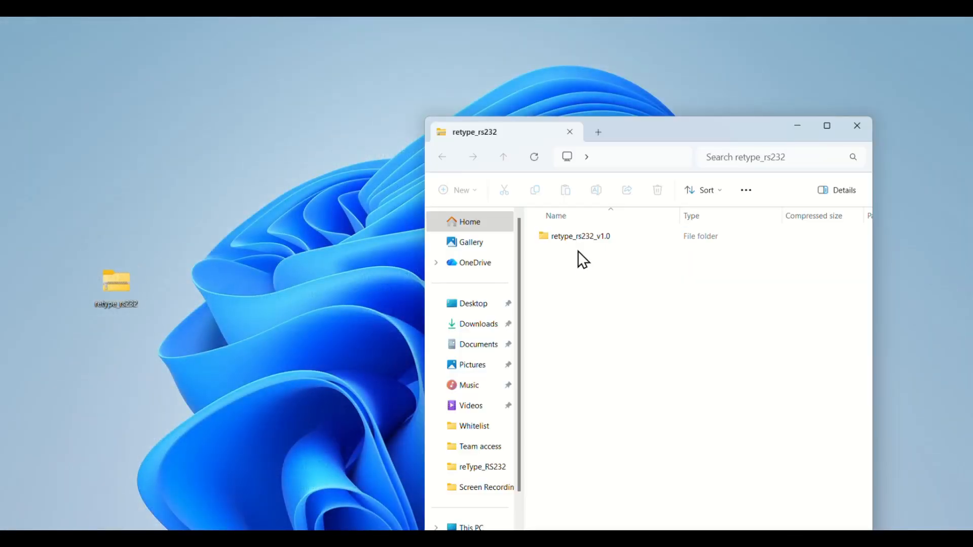
pyautogui.moveTo(568, 238); pyautogui.dragTo(189, 195)
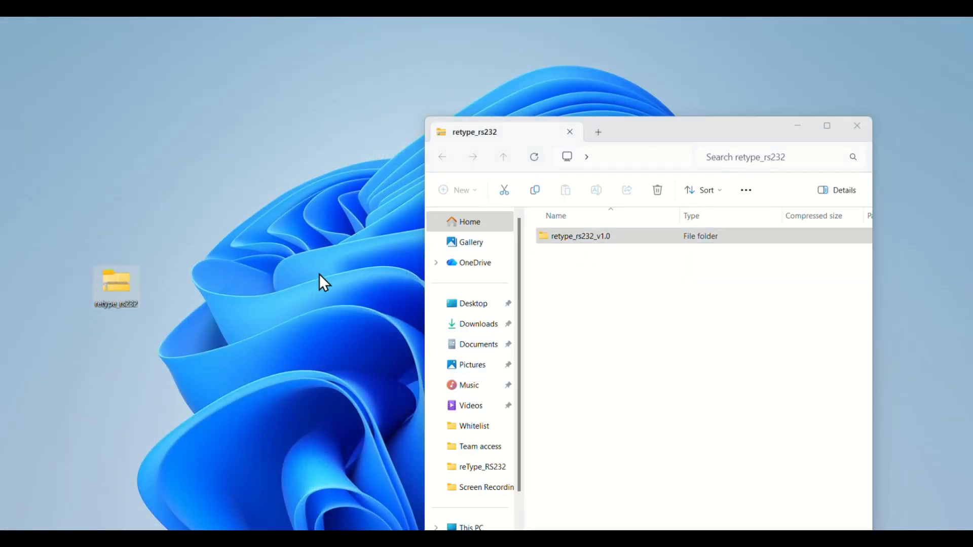
pyautogui.click(856, 127)
pyautogui.moveTo(169, 166); pyautogui.dragTo(119, 204)
# - Create a desktop shortcut for the reType RS232 application in the extracted retype_rs232_v1.0 folder
pyautogui.doubleClick(118, 219)
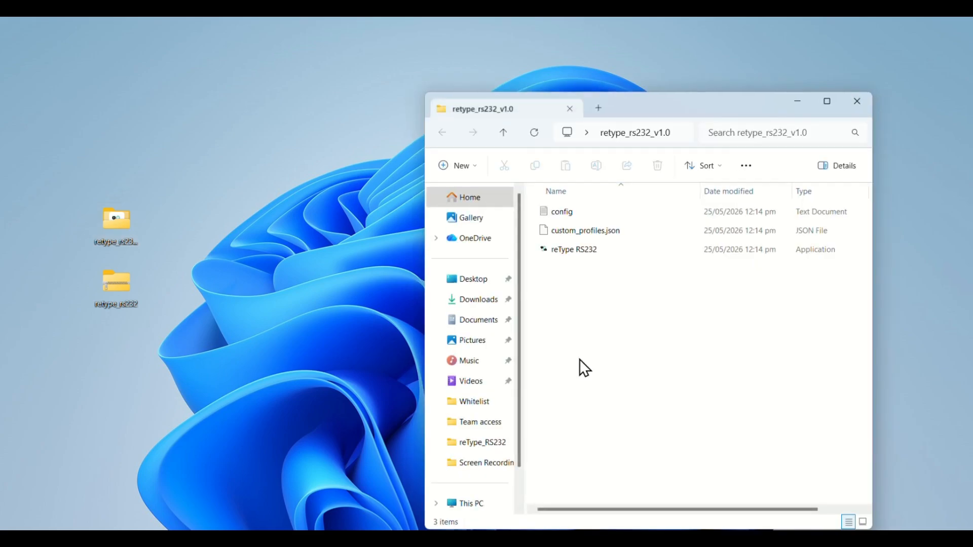
pyautogui.click(587, 254)
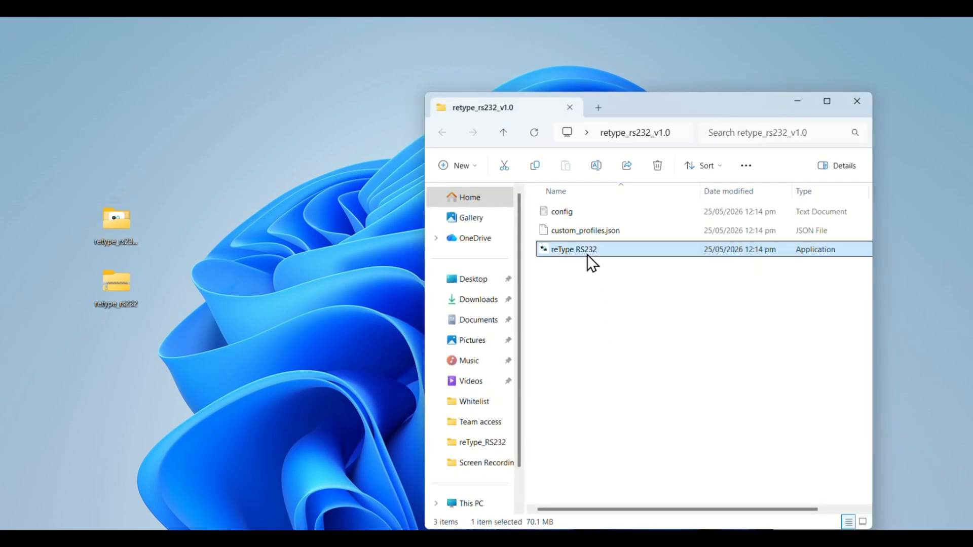
pyautogui.rightClick(587, 255)
pyautogui.click(656, 471)
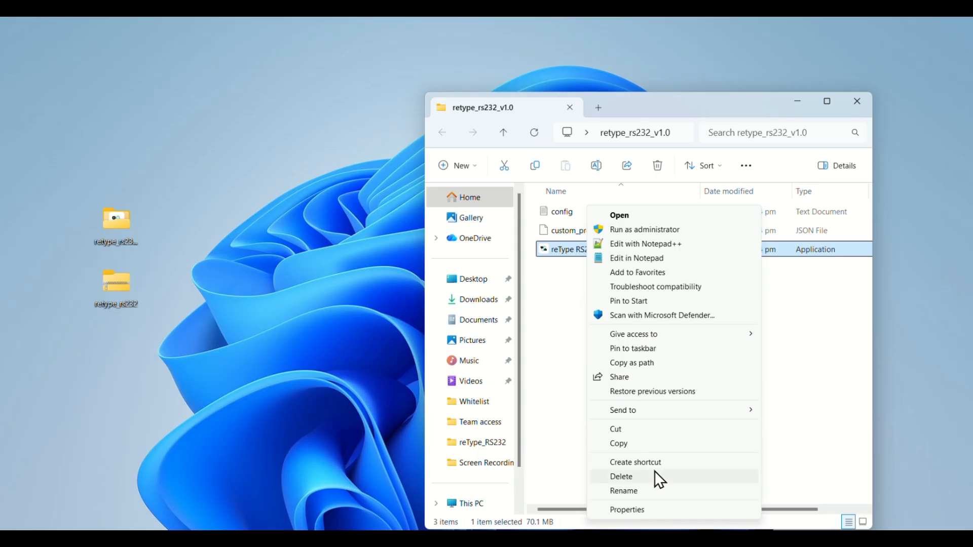
pyautogui.moveTo(729, 408)
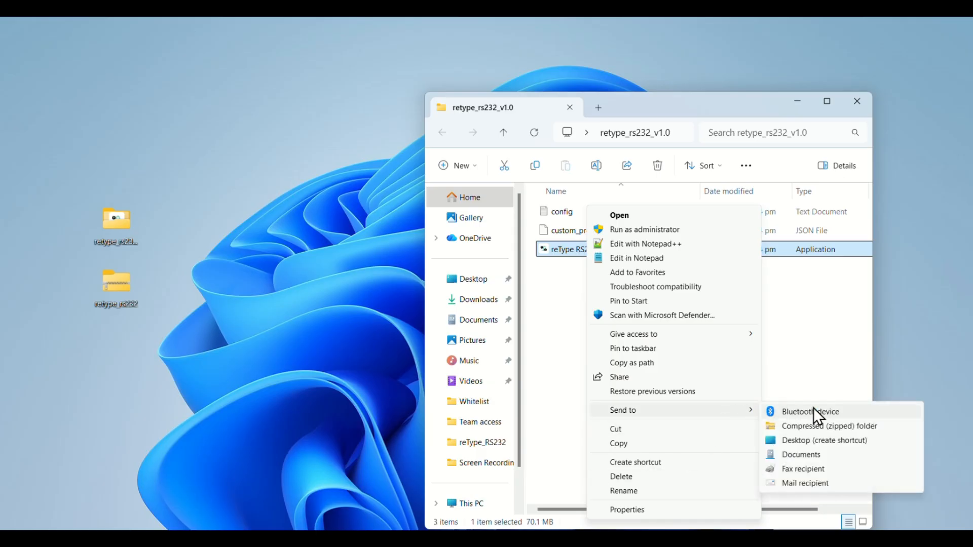
pyautogui.click(824, 440)
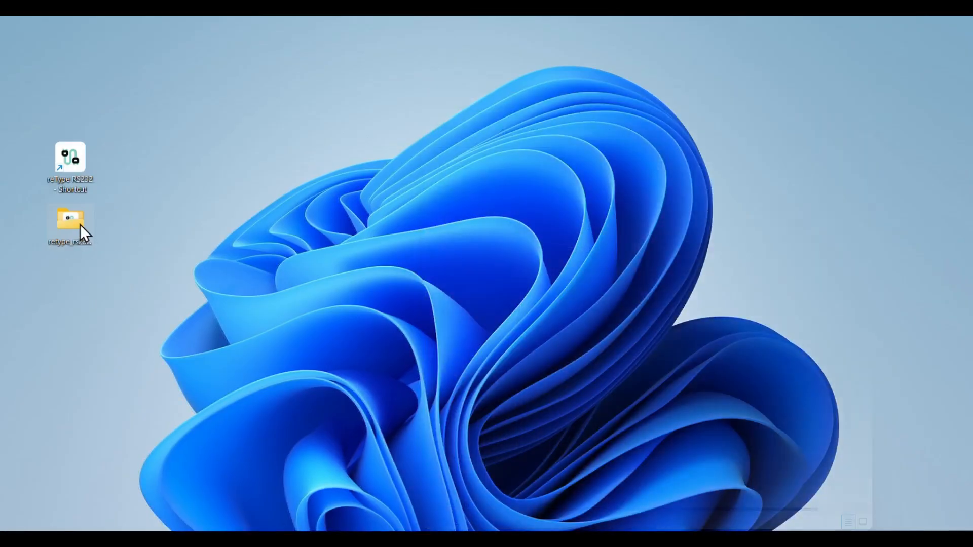
# - Open config from the retype_rs232_v1.0 folder at its asfound_key value and copy the asFound key from the asFound.ai dashboard
pyautogui.doubleClick(79, 225)
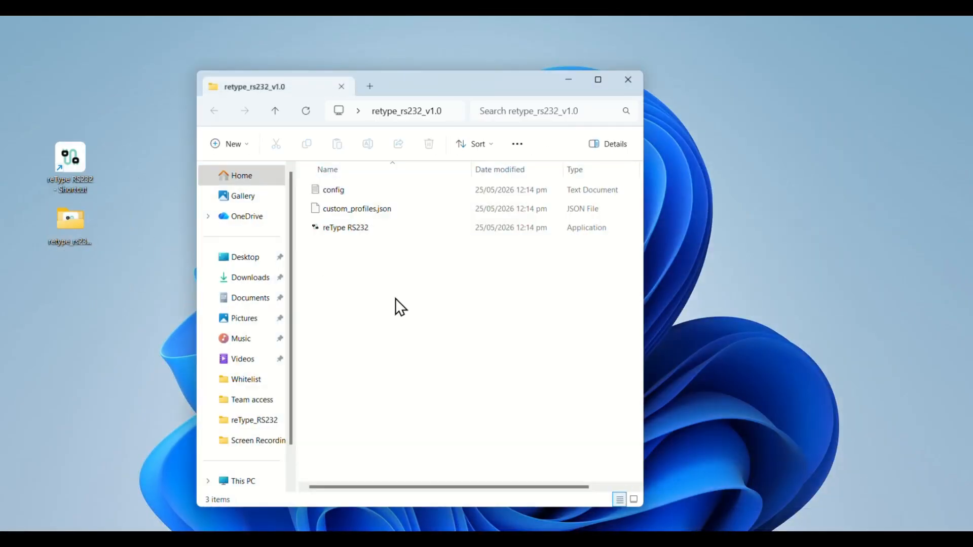
pyautogui.click(335, 189)
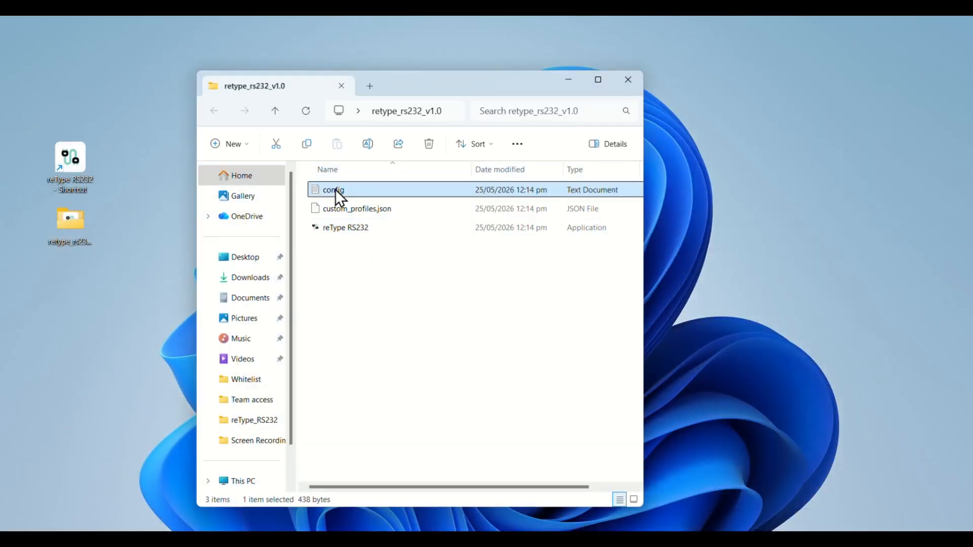
pyautogui.doubleClick(335, 189)
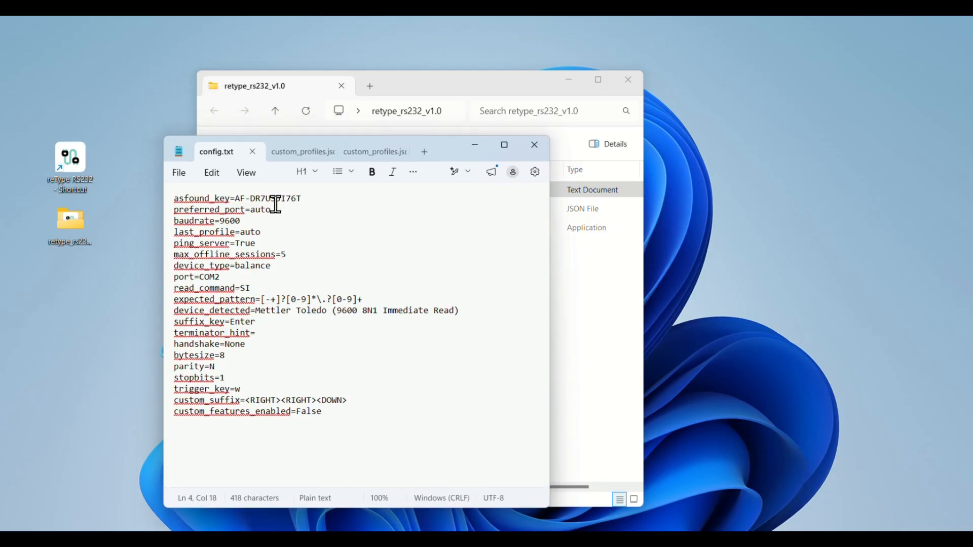
pyautogui.moveTo(235, 199); pyautogui.dragTo(310, 201)
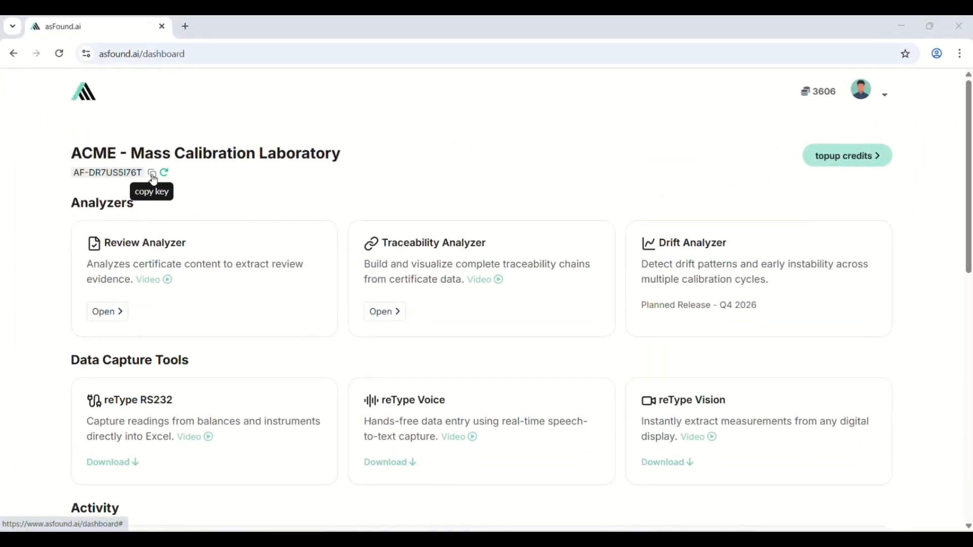
pyautogui.click(152, 174)
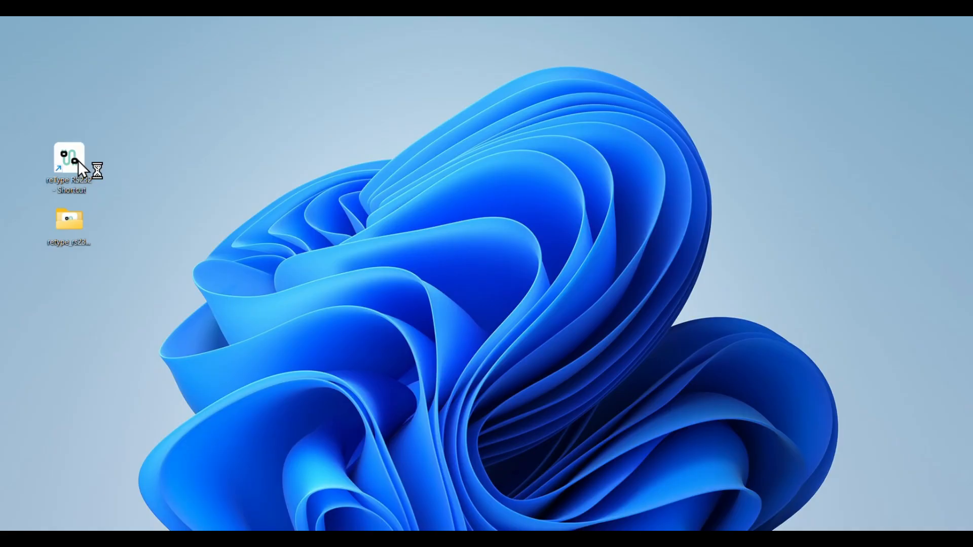
# - Allow reType RS232 to run despite SmartScreen and connect it with Balance as the device type
pyautogui.click(302, 223)
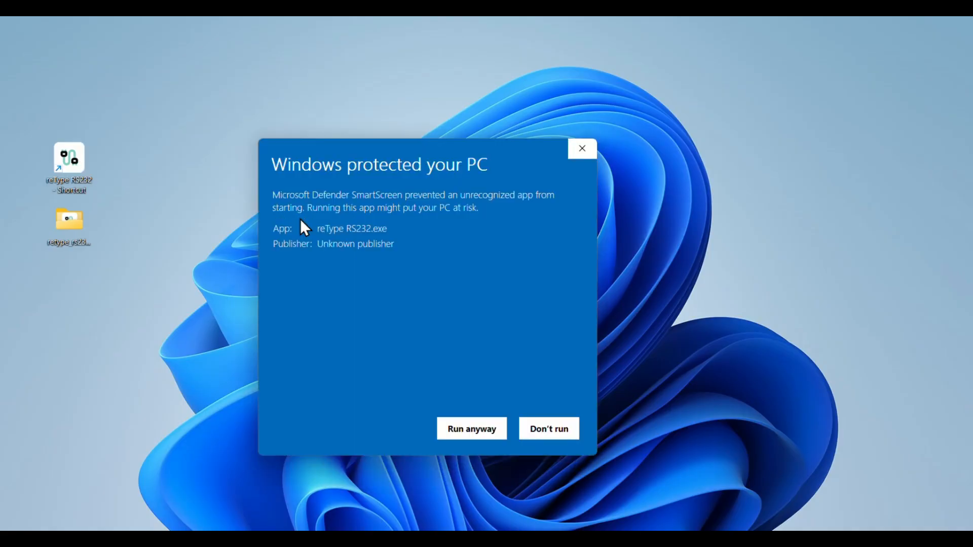
pyautogui.click(479, 431)
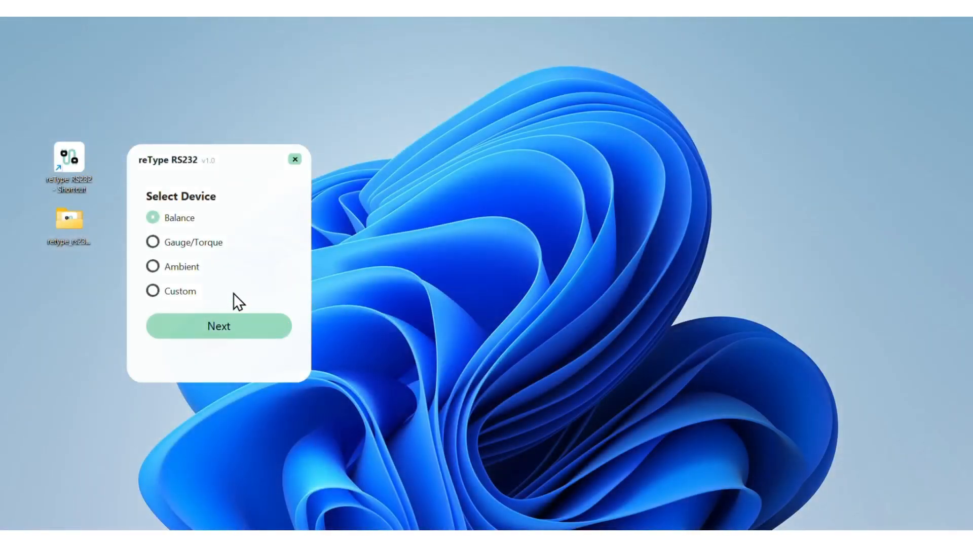
pyautogui.click(168, 243)
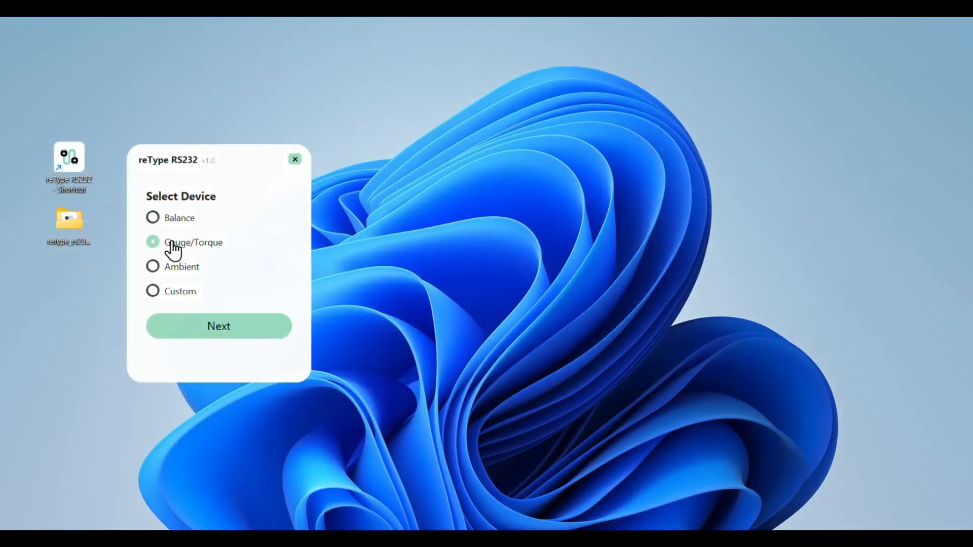
pyautogui.click(181, 220)
pyautogui.click(221, 332)
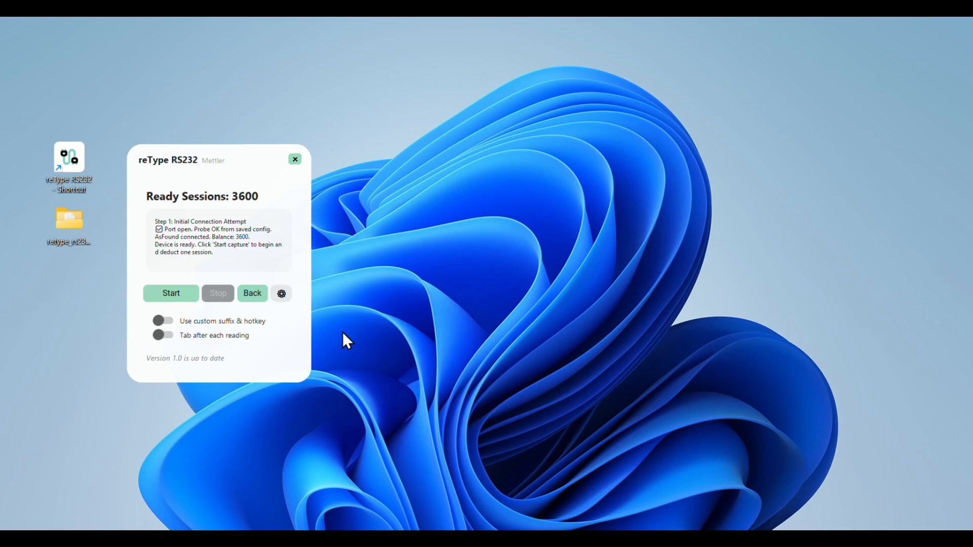
# - Start a capture session and record four balance readings down cells A2 to A5 of the Excel sheet
pyautogui.click(178, 299)
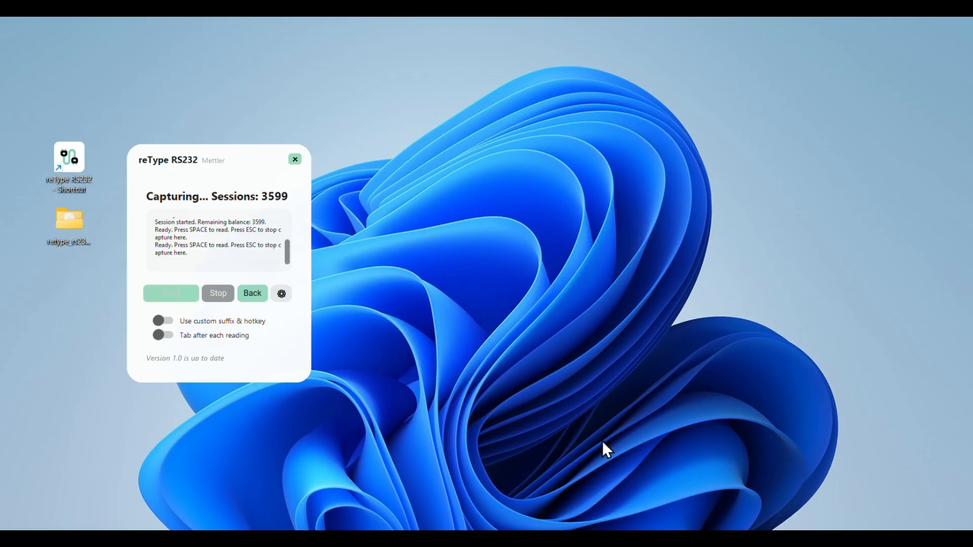
pyautogui.click(612, 538)
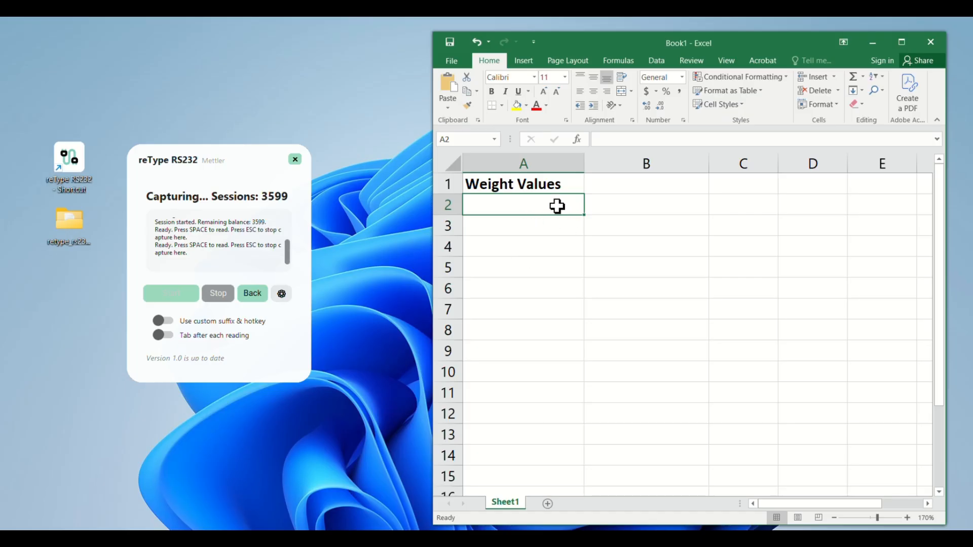
pyautogui.press('space')
pyautogui.write('123.45')
pyautogui.press('Return')
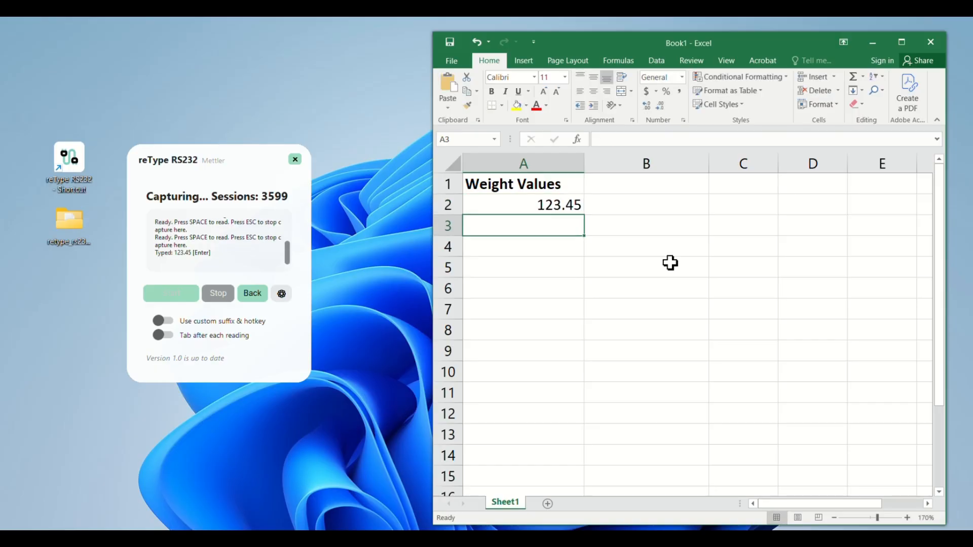
pyautogui.press('space')
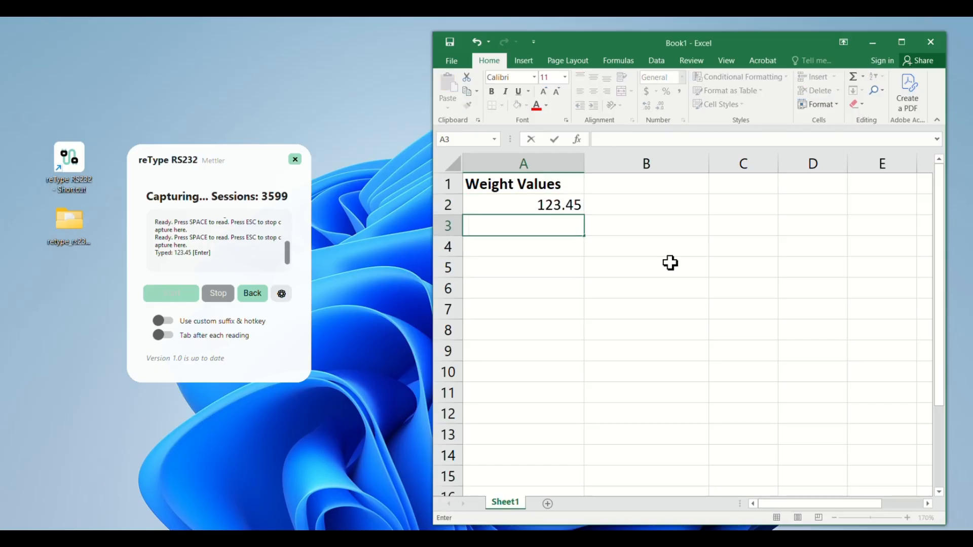
pyautogui.write('123.45')
pyautogui.press('Return')
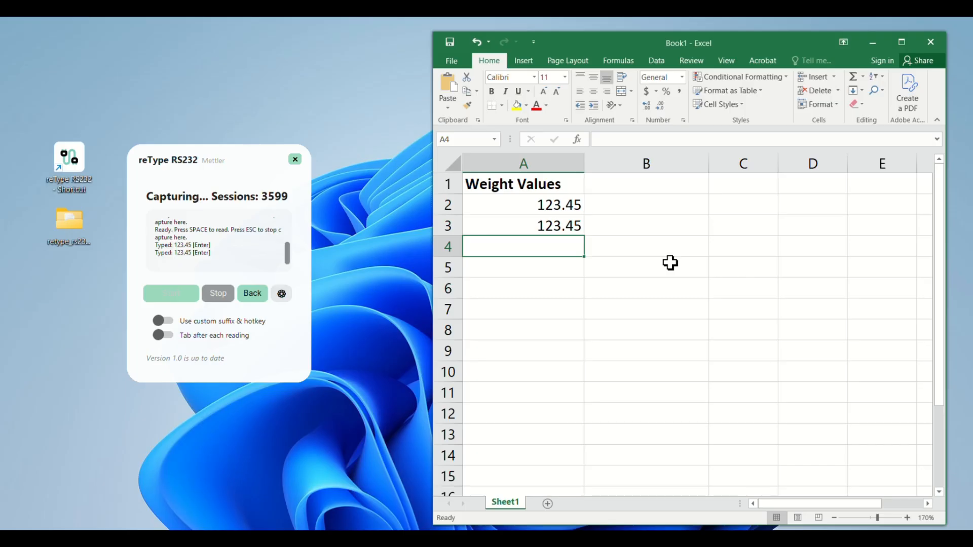
pyautogui.press('space')
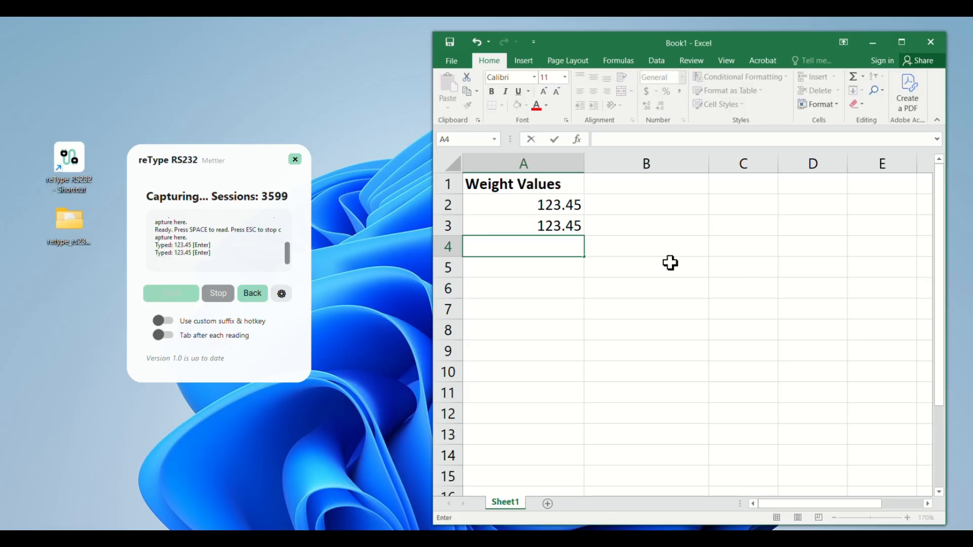
pyautogui.write('123.45')
pyautogui.press('Return')
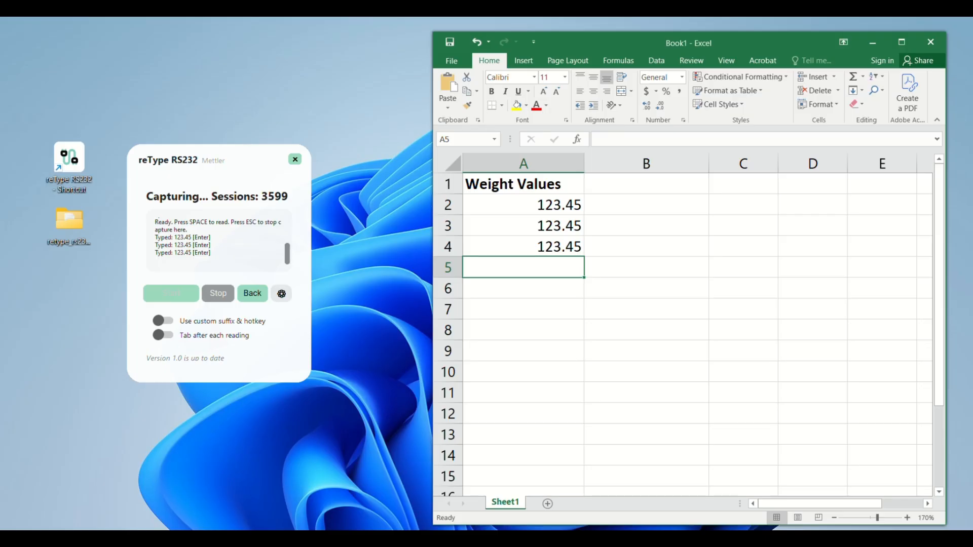
pyautogui.press('space')
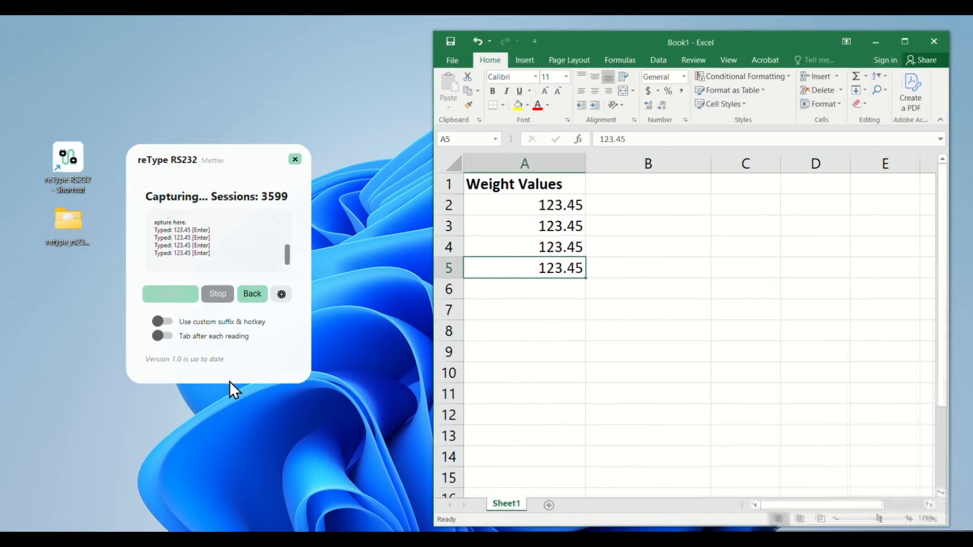
# - Enable Tab after each reading and record four balance readings across row 5 from A5 to D5
pyautogui.click(170, 337)
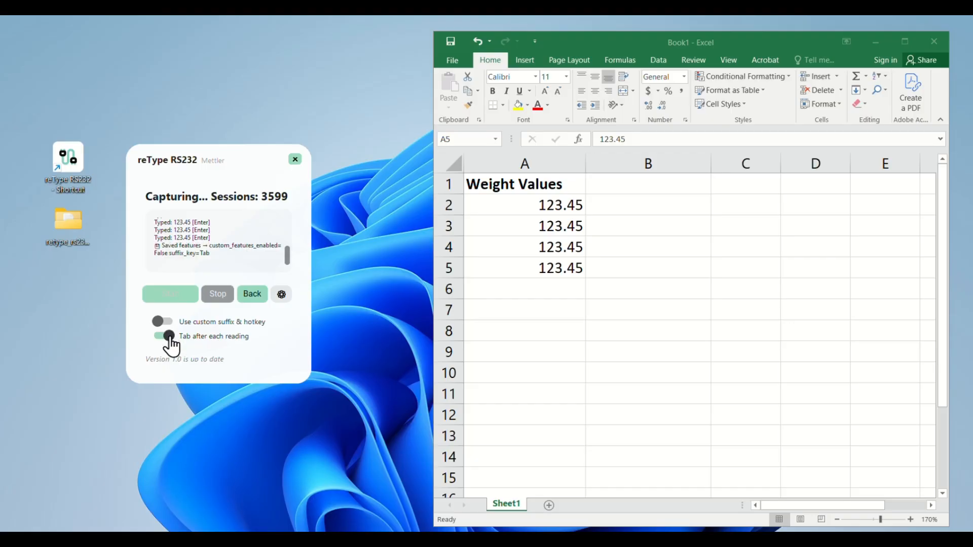
pyautogui.press('space')
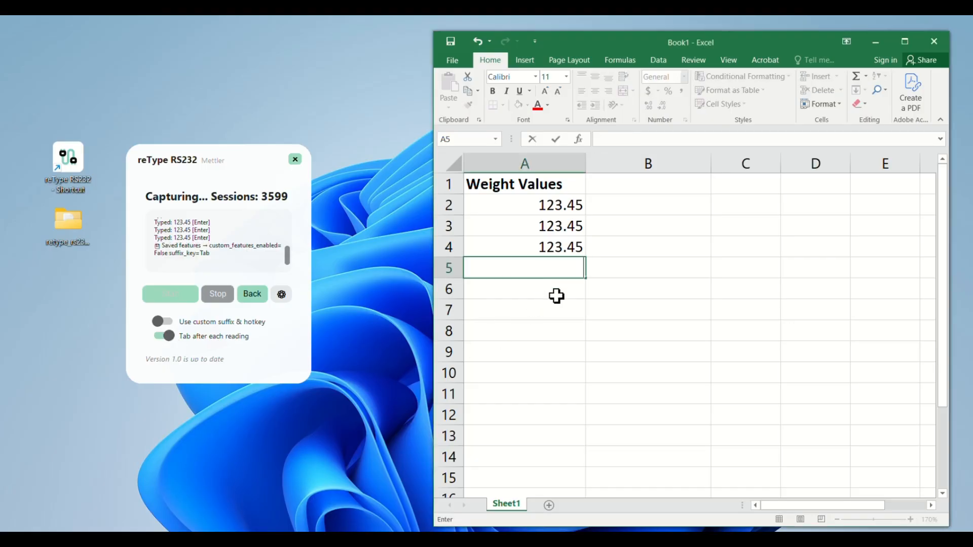
pyautogui.press('space')
pyautogui.write('123.45')
pyautogui.press('Tab')
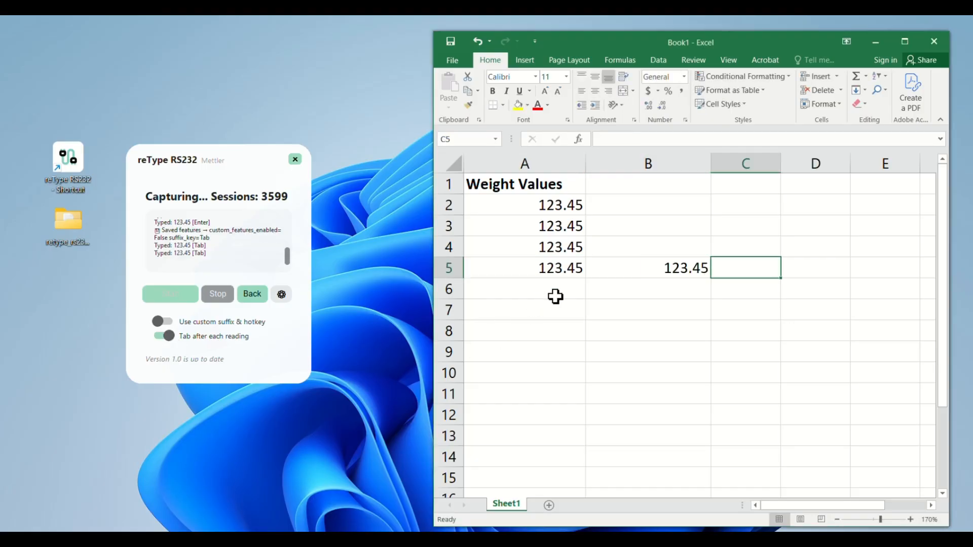
pyautogui.write('123.45')
pyautogui.press('Tab')
pyautogui.write('123.45')
pyautogui.press('Tab')
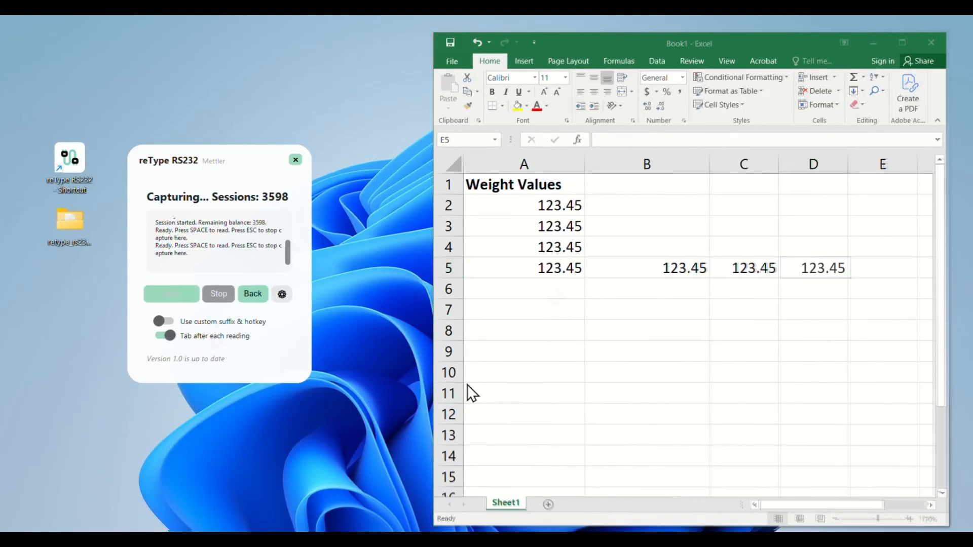
# - Stop the capture session and review the reType RS232 settings in config.txt
pyautogui.click(220, 294)
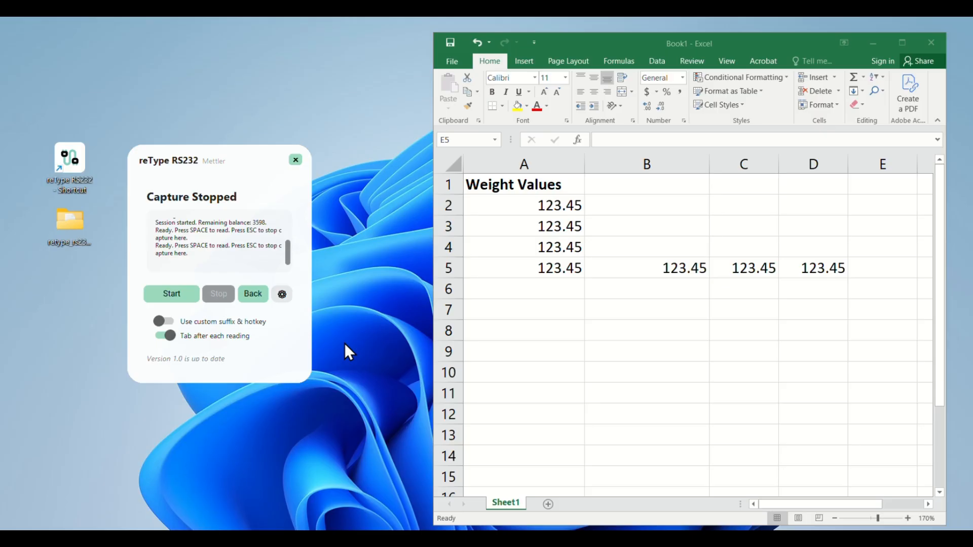
pyautogui.click(282, 298)
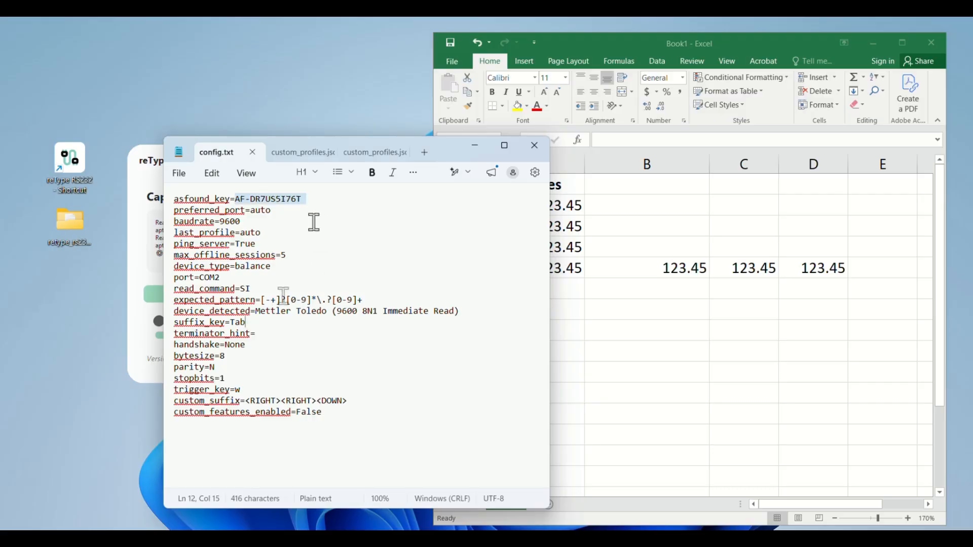
pyautogui.click(314, 320)
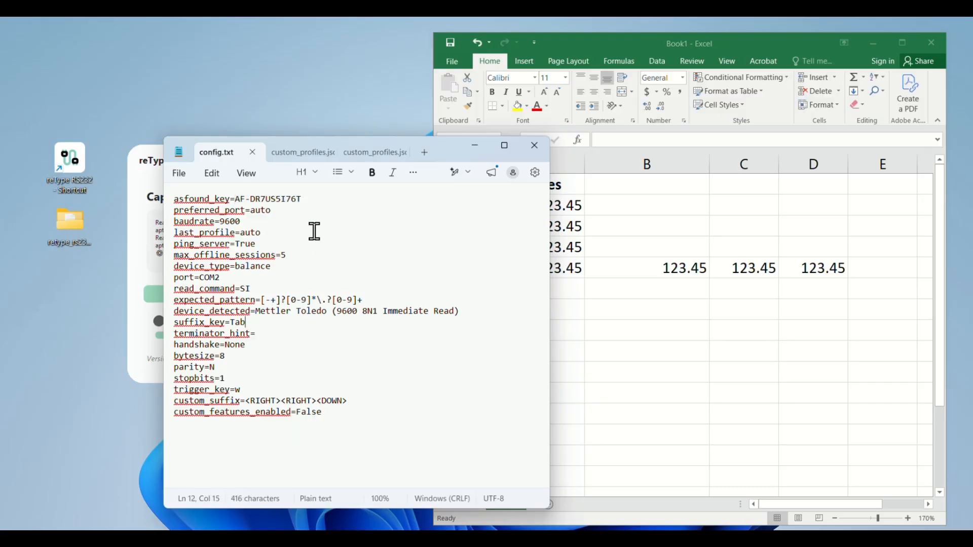
pyautogui.click(535, 147)
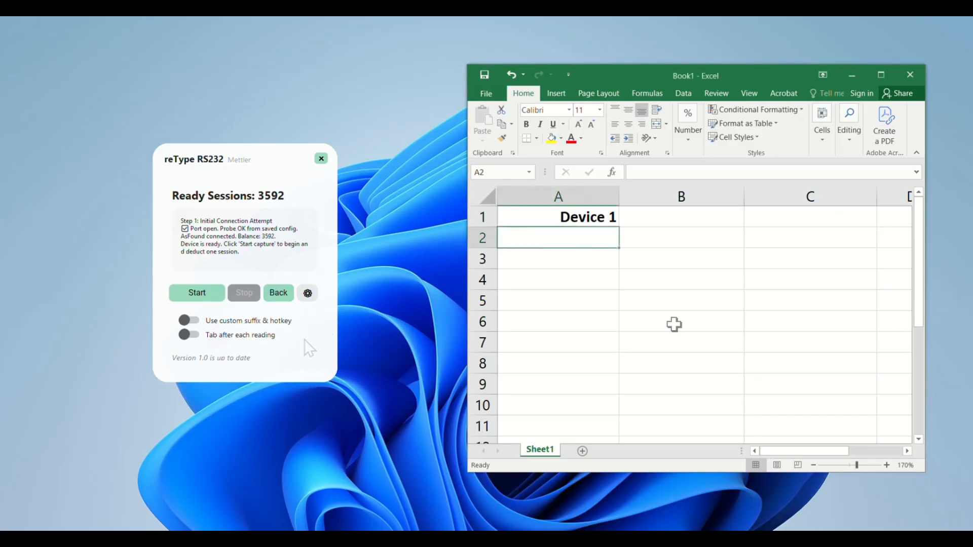
pyautogui.press('Down')
pyautogui.press('Down')
pyautogui.press('Down')
pyautogui.press('Right')
pyautogui.press('Right')
pyautogui.press('Right')
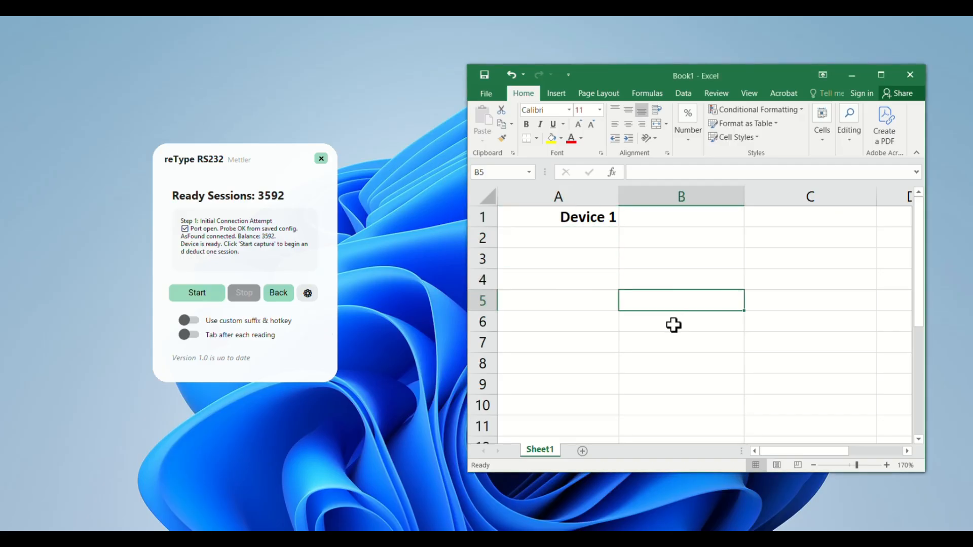
pyautogui.press('Down')
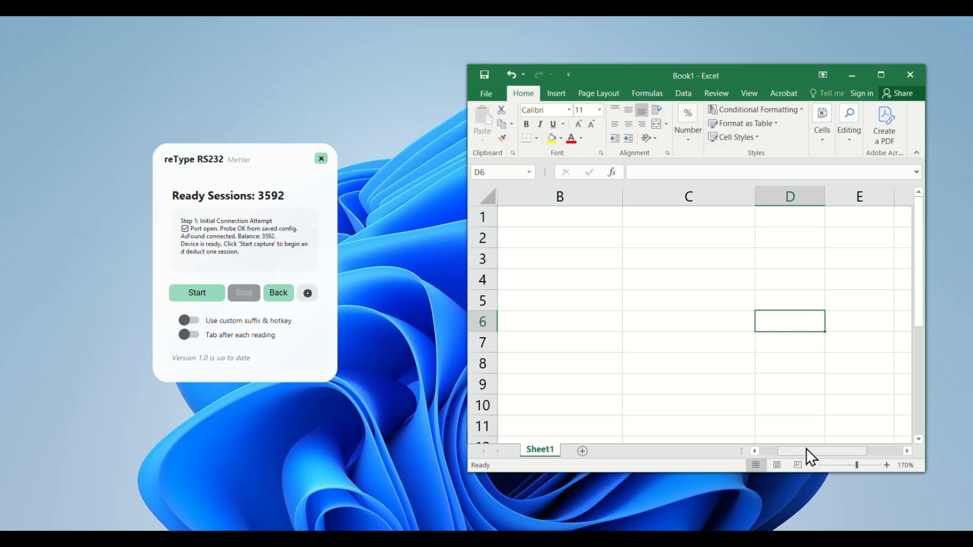
pyautogui.moveTo(806, 449); pyautogui.dragTo(748, 449)
pyautogui.click(560, 242)
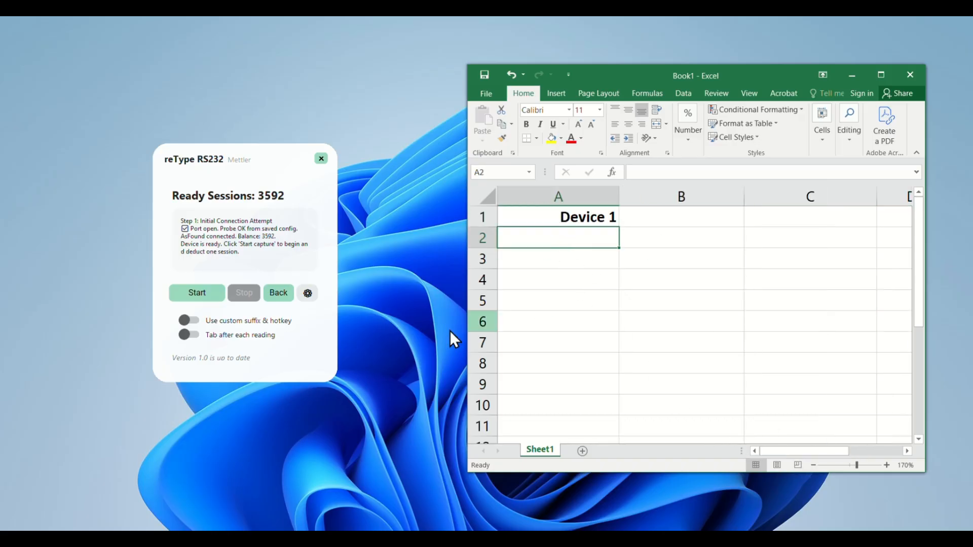
# - Enable the custom suffix and hotkey in reType RS232 and enter w in cell A2 of the Excel sheet
pyautogui.click(222, 323)
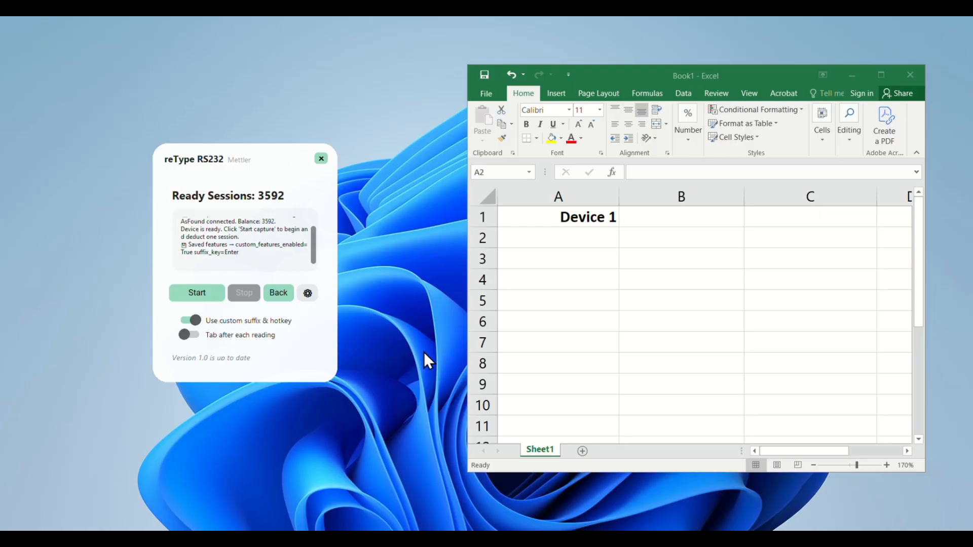
pyautogui.click(567, 243)
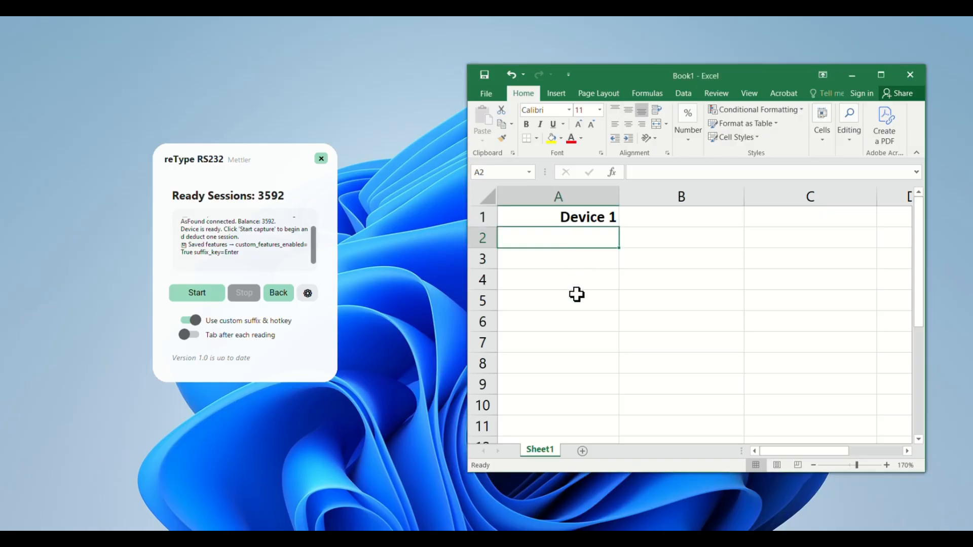
pyautogui.write('w')
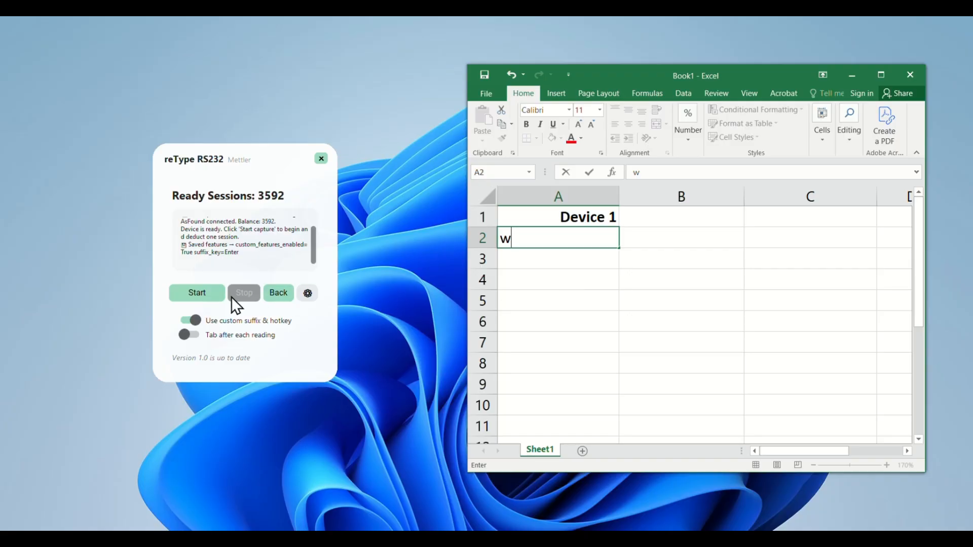
# - Start a capture session and record balance readings in cells A2 and A4 with the w trigger
pyautogui.click(204, 297)
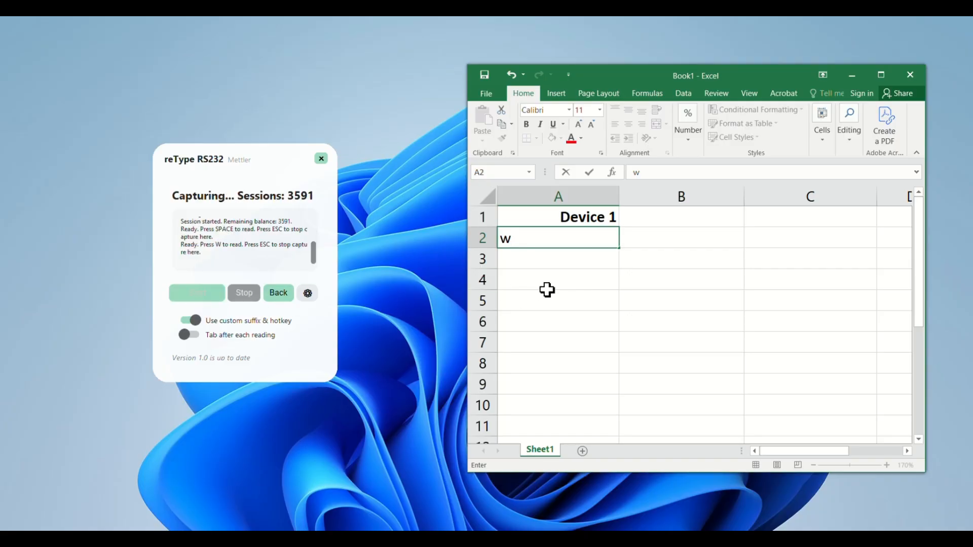
pyautogui.write('w')
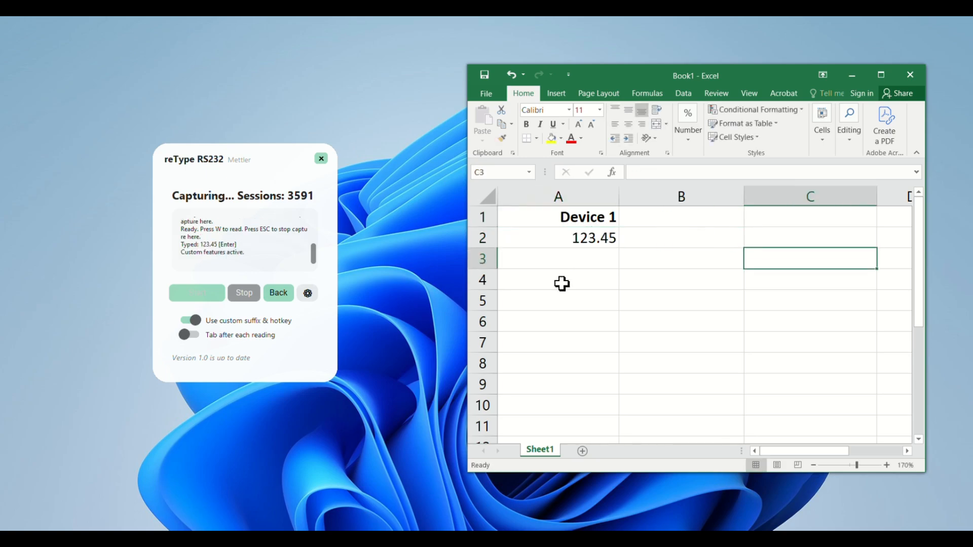
pyautogui.click(561, 284)
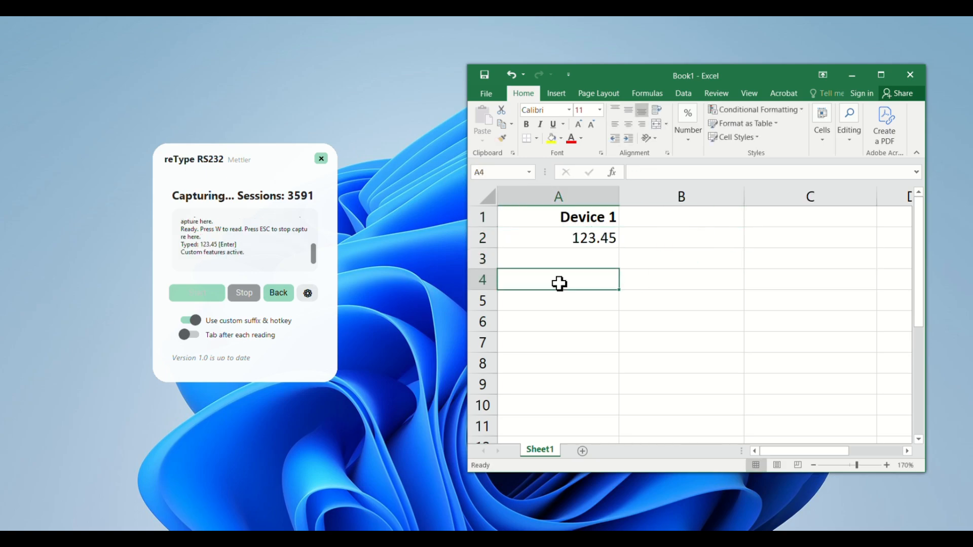
pyautogui.write('w')
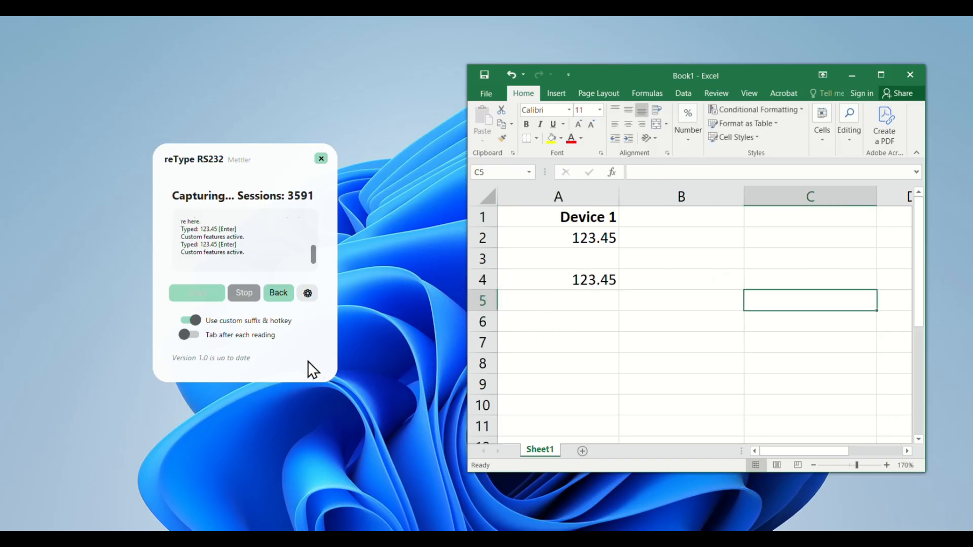
# - Stop the capture session and set trigger_key to q in config.txt
pyautogui.click(245, 294)
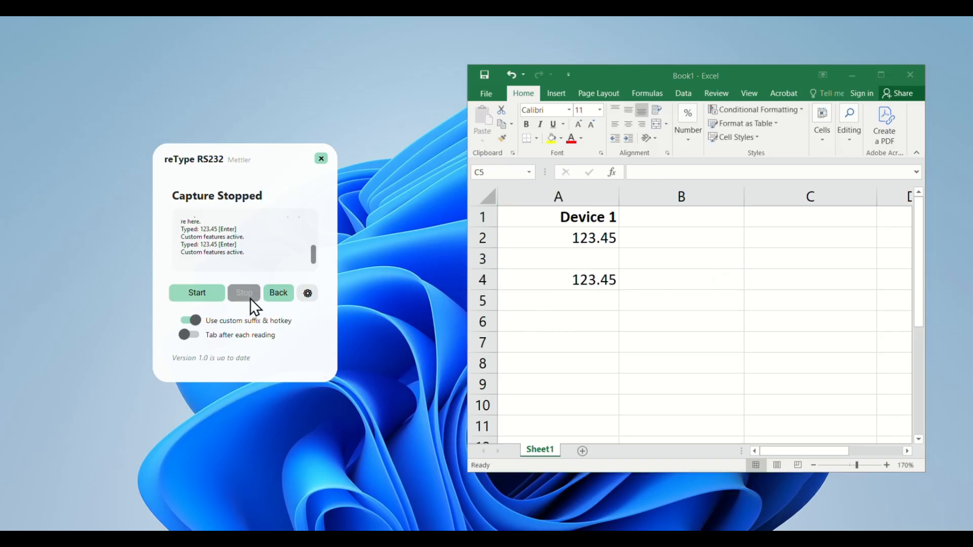
pyautogui.click(307, 294)
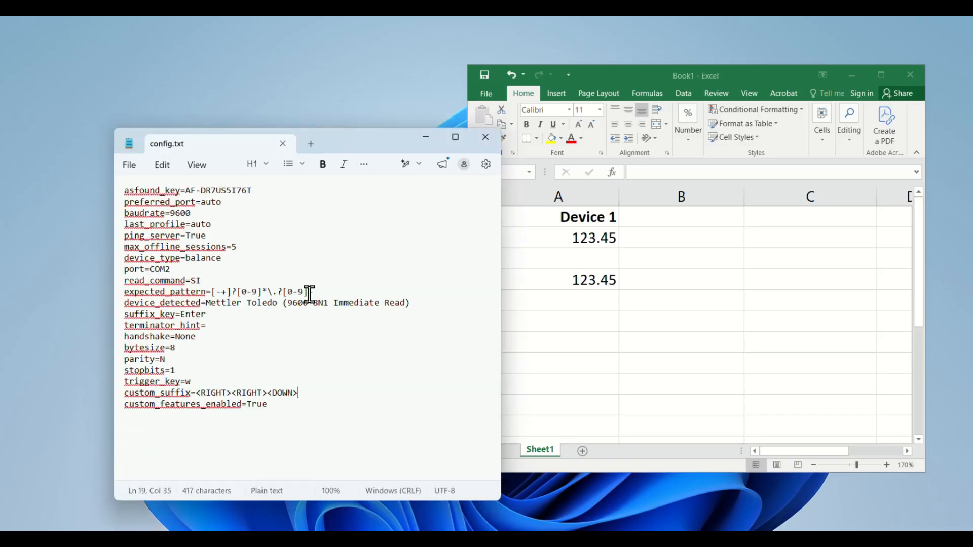
pyautogui.click(192, 384)
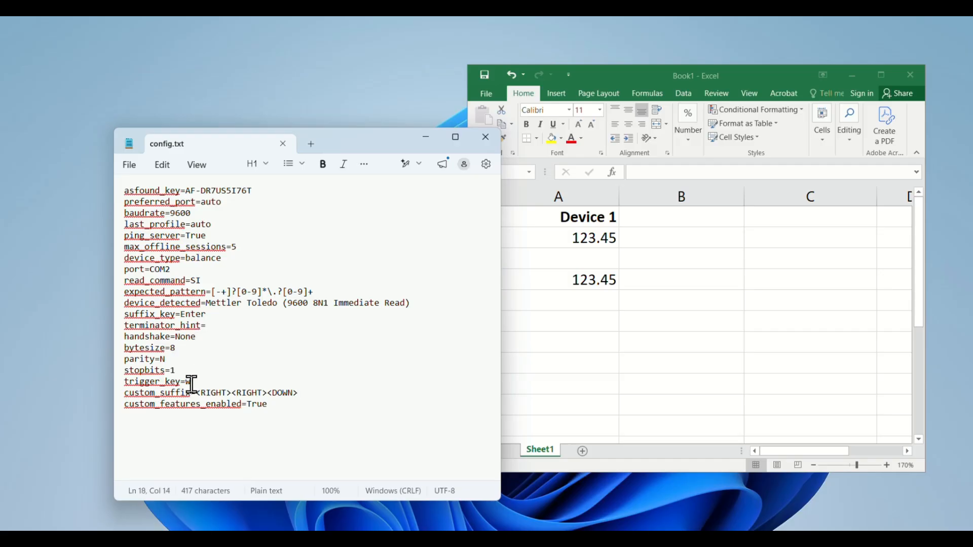
pyautogui.moveTo(204, 382); pyautogui.dragTo(147, 382)
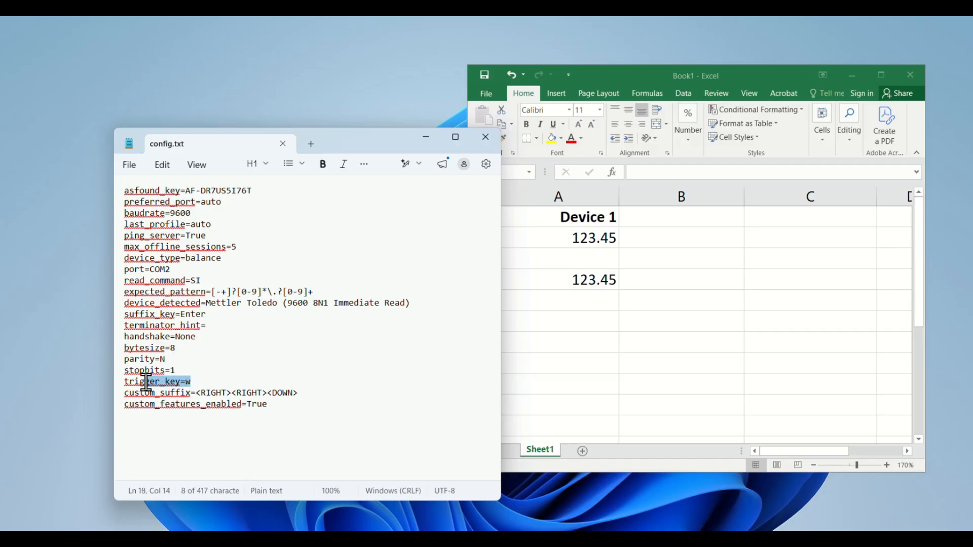
pyautogui.click(200, 382)
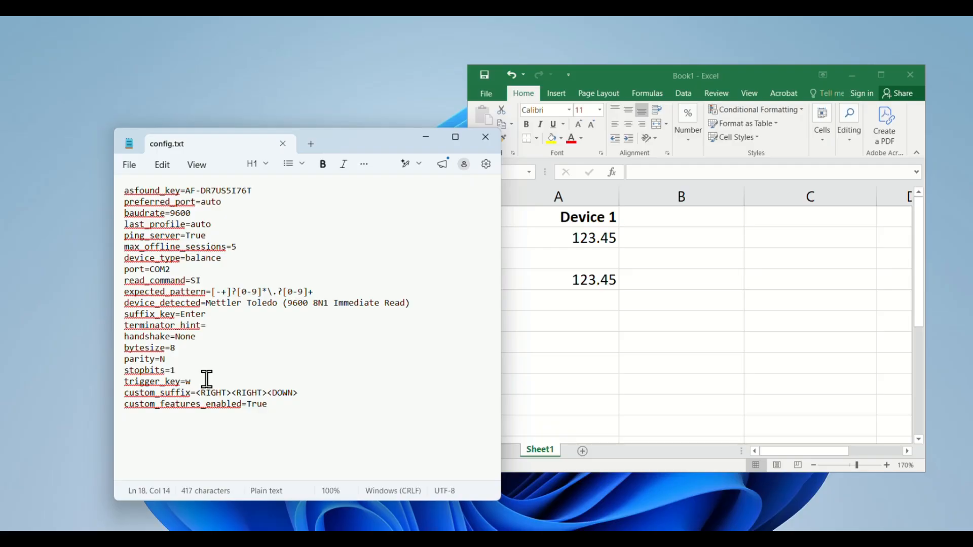
pyautogui.press('BackSpace')
pyautogui.write('q')
# - Add a second <DOWN> to the end of custom_suffix in config.txt and close the saved file
pyautogui.moveTo(299, 393); pyautogui.dragTo(268, 393)
pyautogui.hotkey('ctrl', 'c')
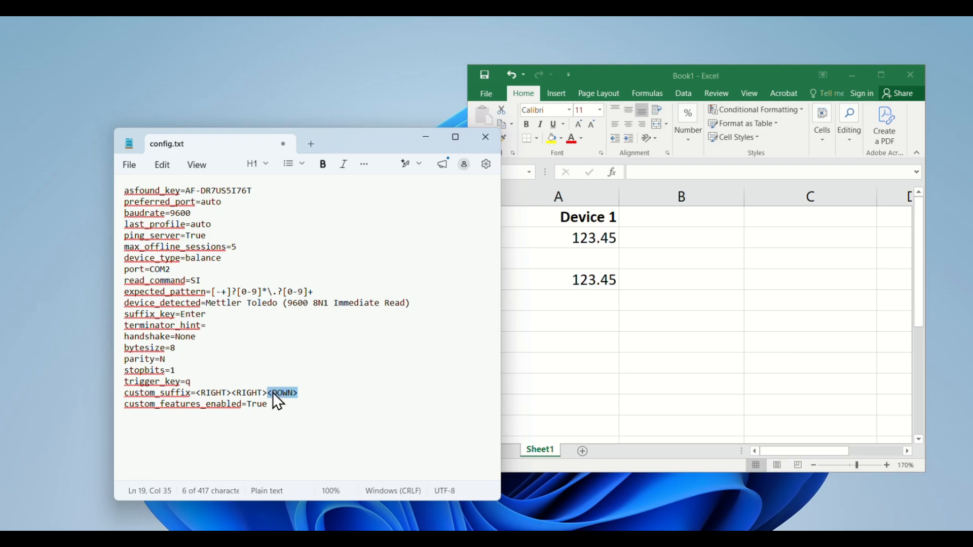
pyautogui.click(314, 391)
pyautogui.hotkey('ctrl', 'v')
pyautogui.click(283, 143)
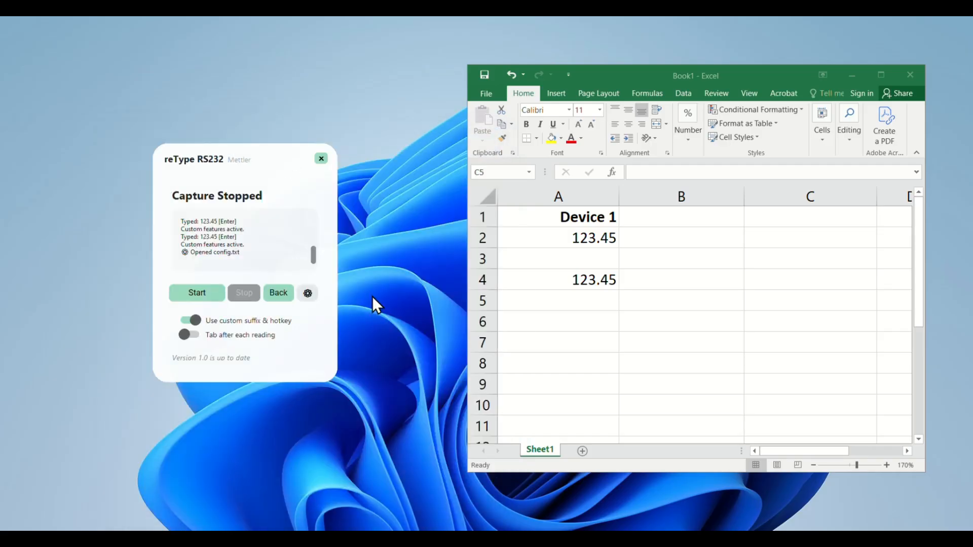
# - Start a capture session and record balance readings diagonally from A5 through C7, E9 and G11 with the q trigger
pyautogui.click(204, 296)
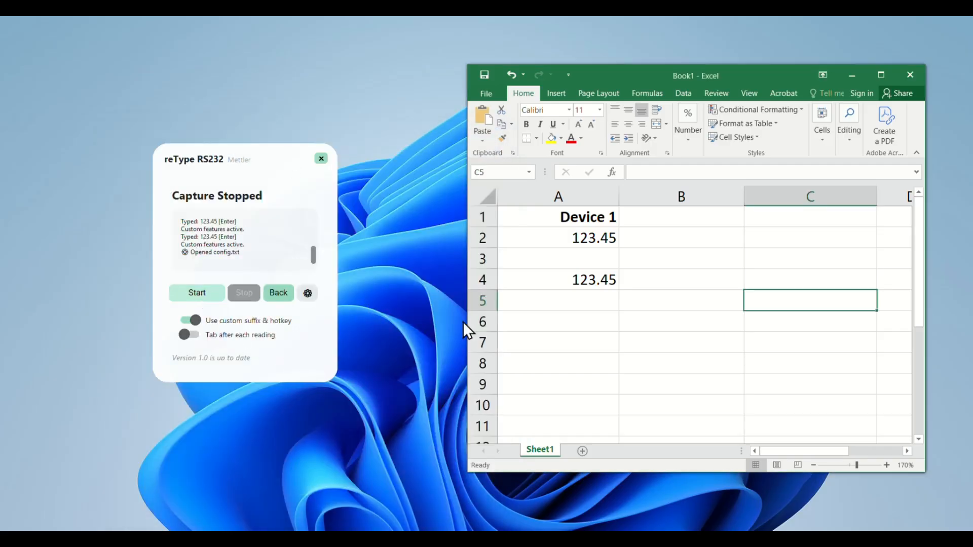
pyautogui.click(550, 304)
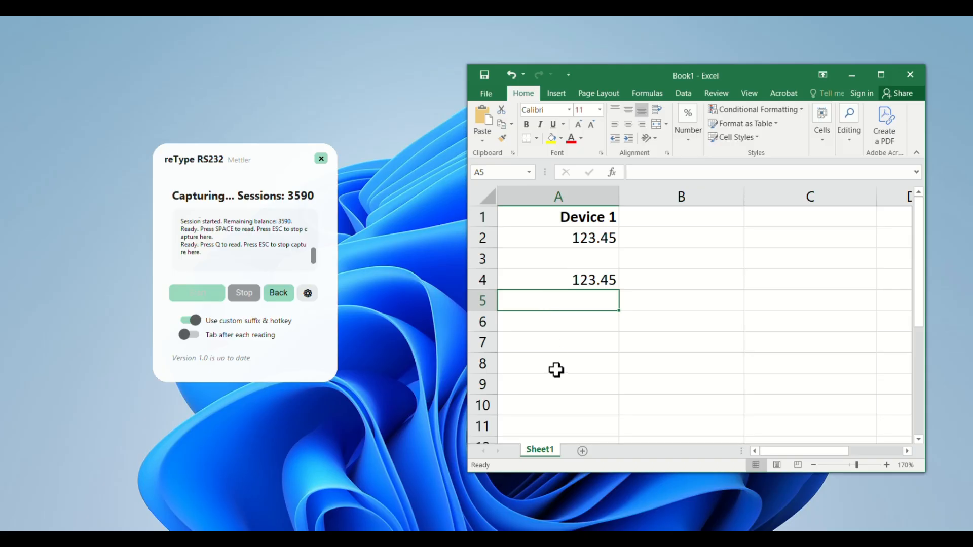
pyautogui.write('q')
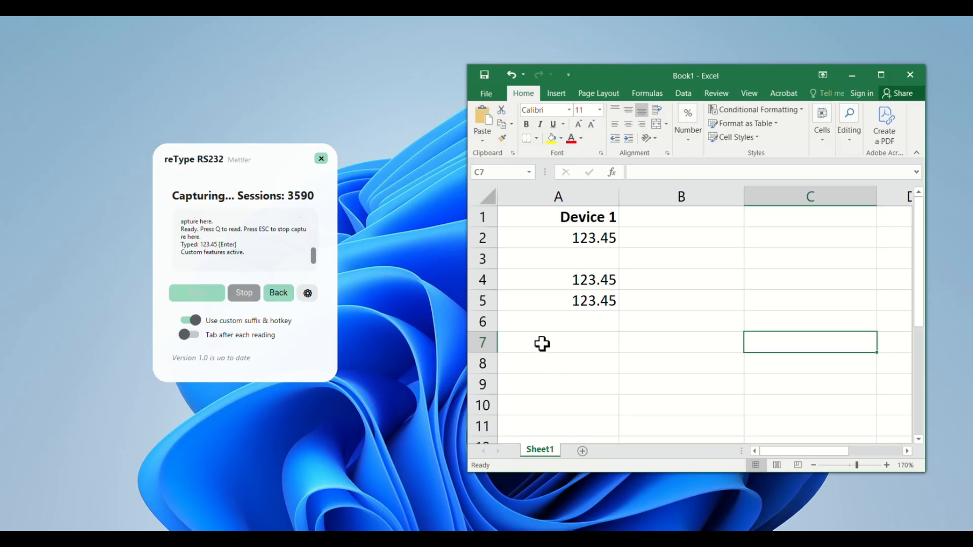
pyautogui.write('q')
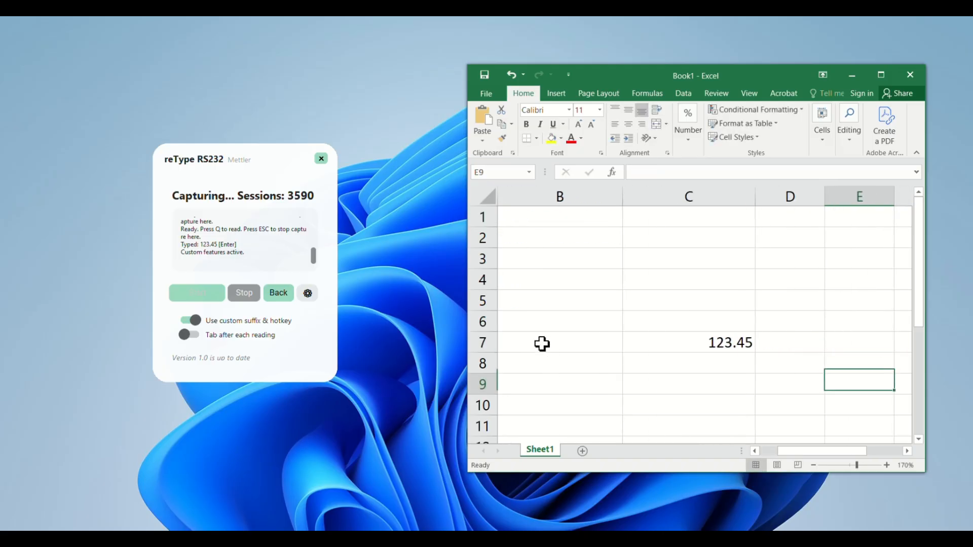
pyautogui.write('q')
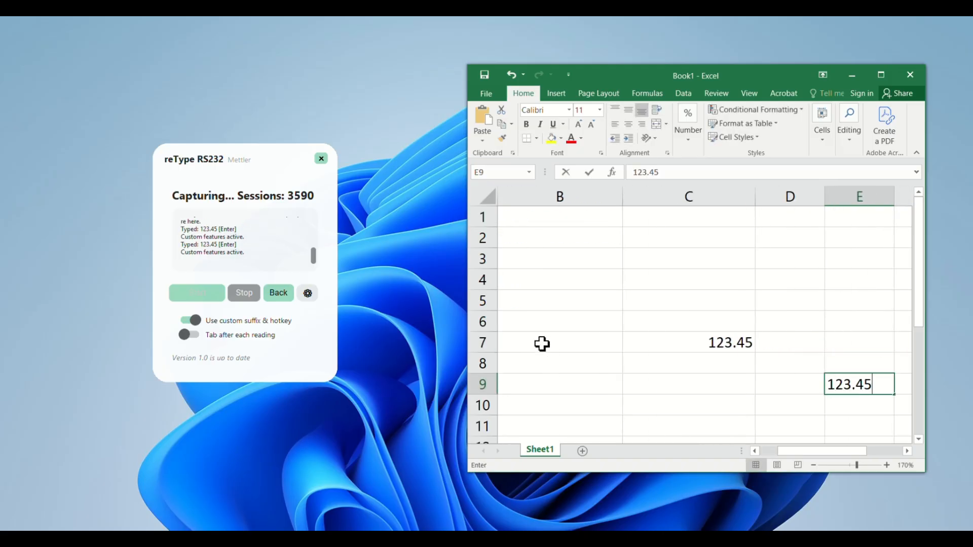
pyautogui.write('q')
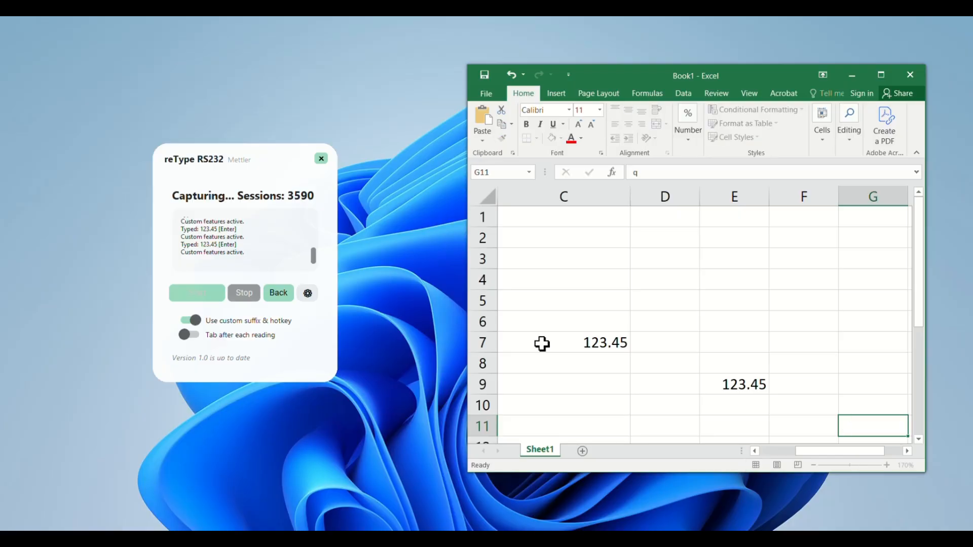
pyautogui.write('q')
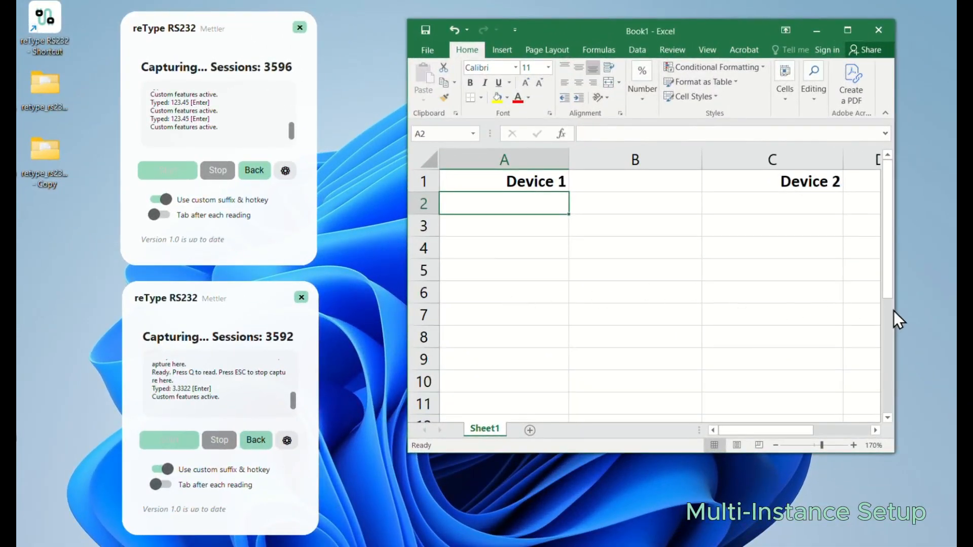
# - Alternate the w and q triggers to record Device 1 readings in column A and Device 2 readings in column C from row 2
pyautogui.write('w')
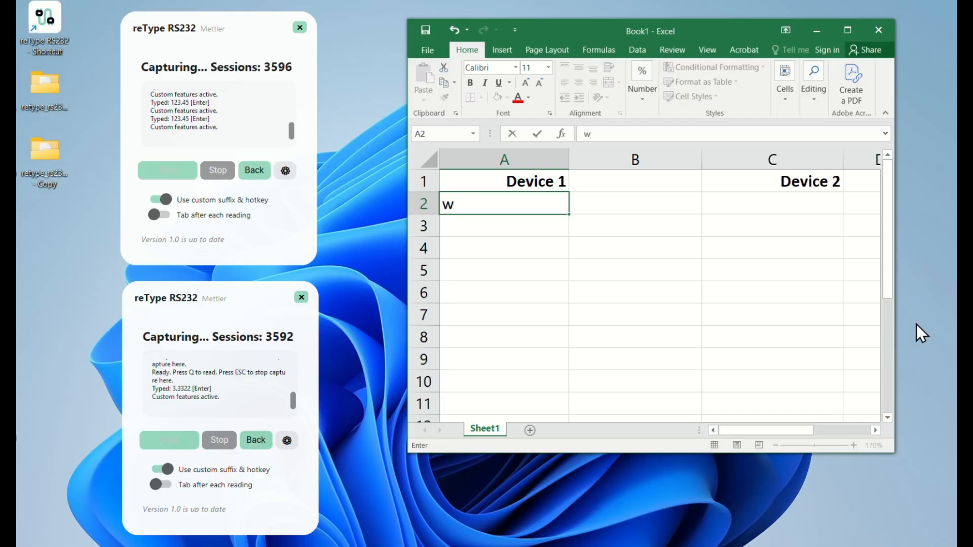
pyautogui.write('q')
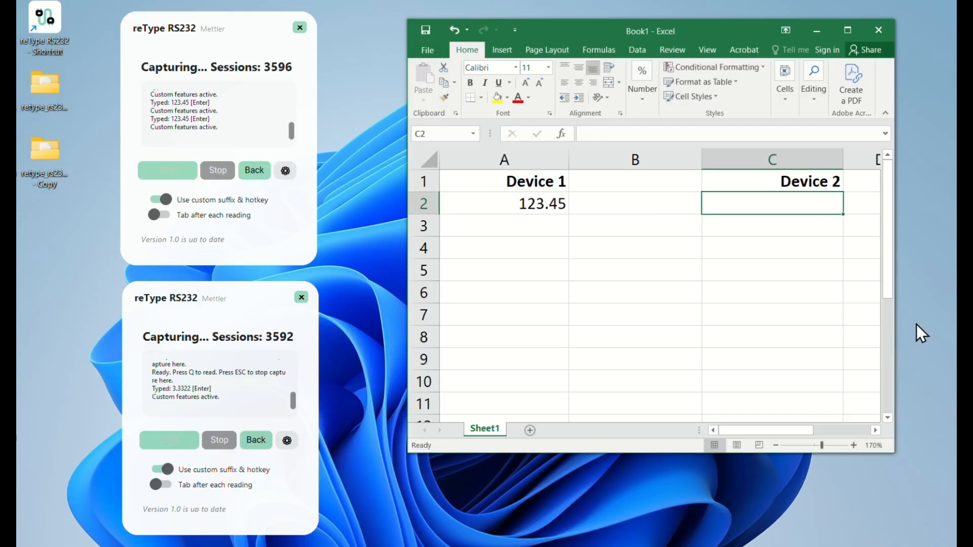
pyautogui.write('w')
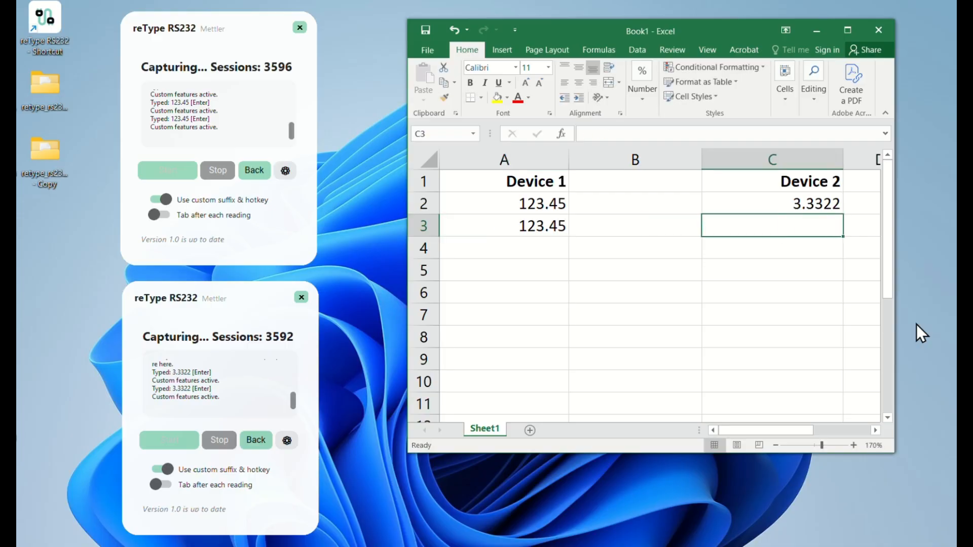
pyautogui.write('q')
pyautogui.write('w')
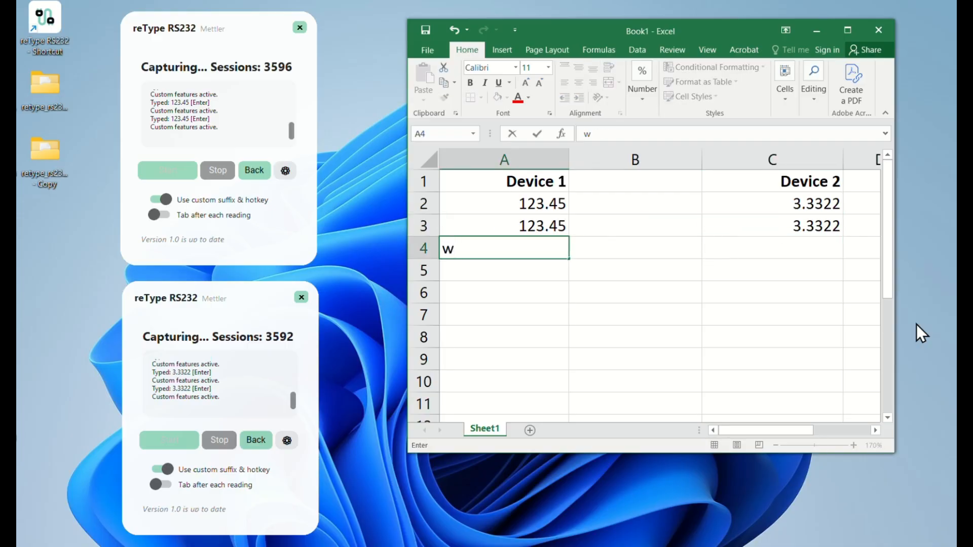
pyautogui.write('q')
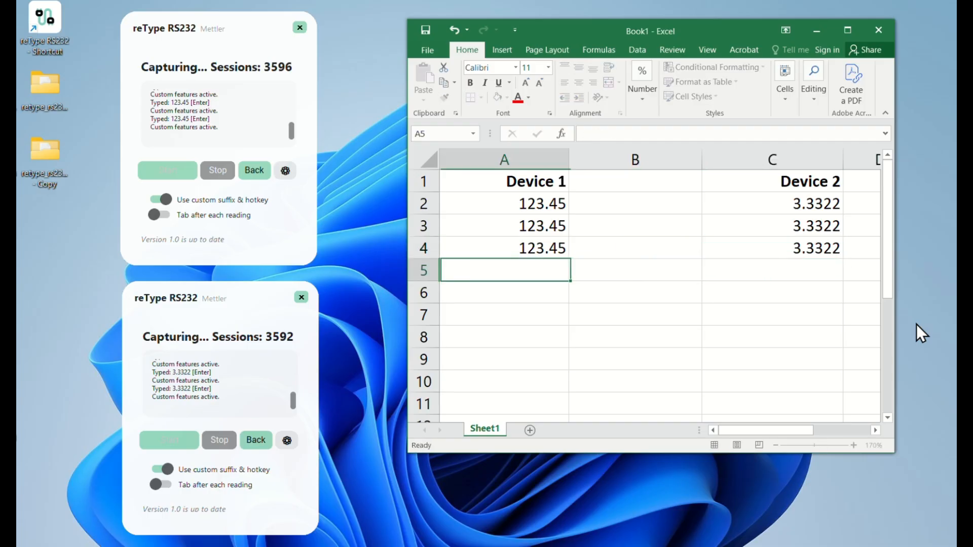
pyautogui.write('w')
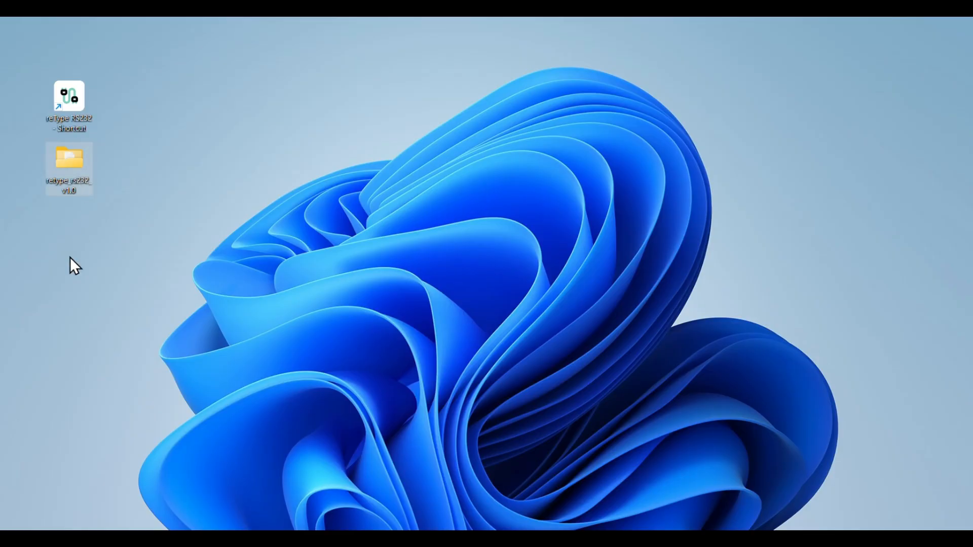
# - Duplicate the retype_rs232_v1.0 folder on the desktop and open the config file inside the copy
pyautogui.hotkey('ctrl', 'v')
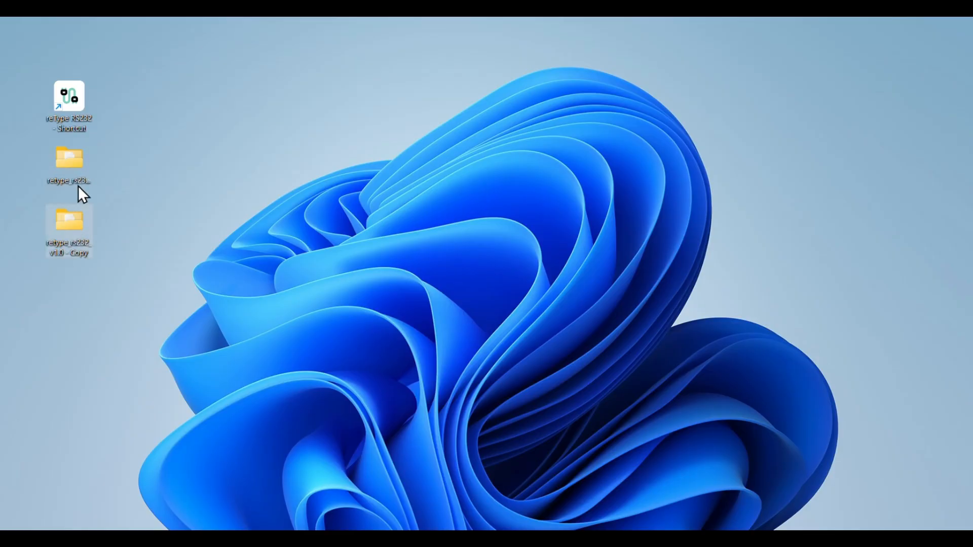
pyautogui.doubleClick(66, 227)
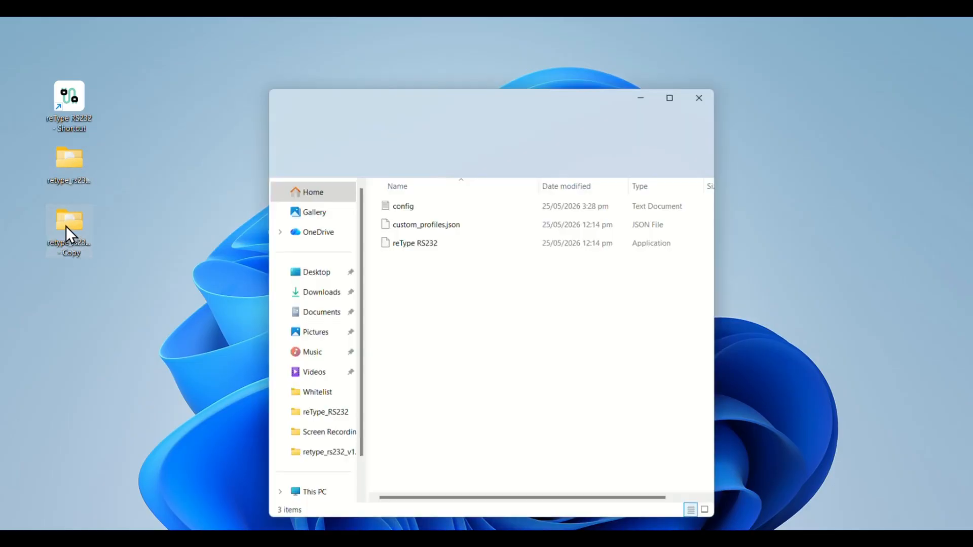
pyautogui.click(410, 209)
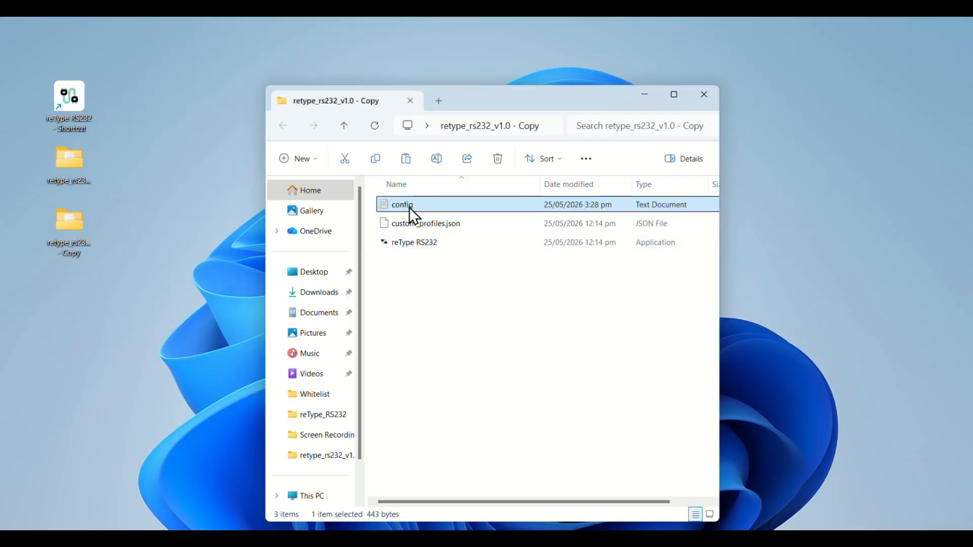
pyautogui.doubleClick(411, 208)
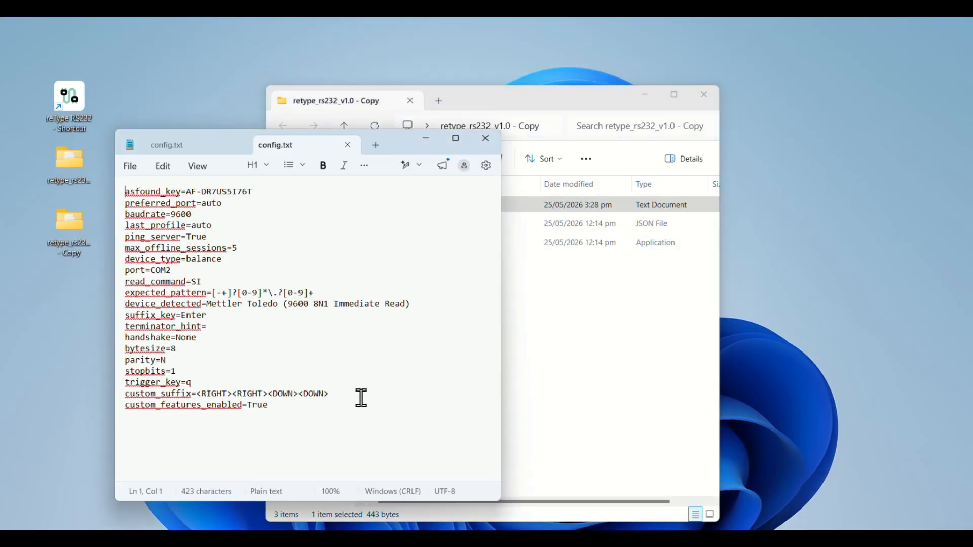
# - Examine the trigger_key and custom_suffix lines in the copied folder's config.txt
pyautogui.moveTo(223, 383); pyautogui.dragTo(171, 377)
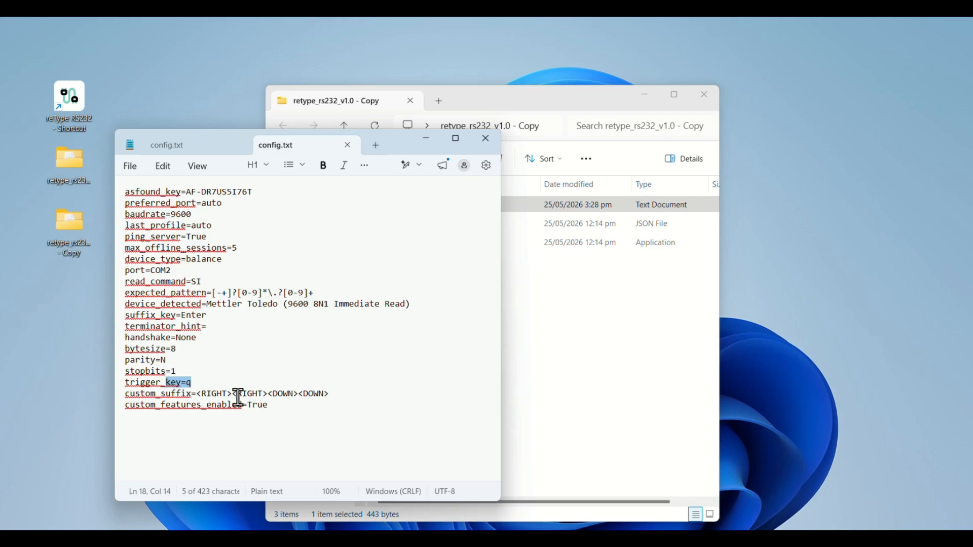
pyautogui.moveTo(336, 395); pyautogui.dragTo(135, 395)
pyautogui.click(354, 388)
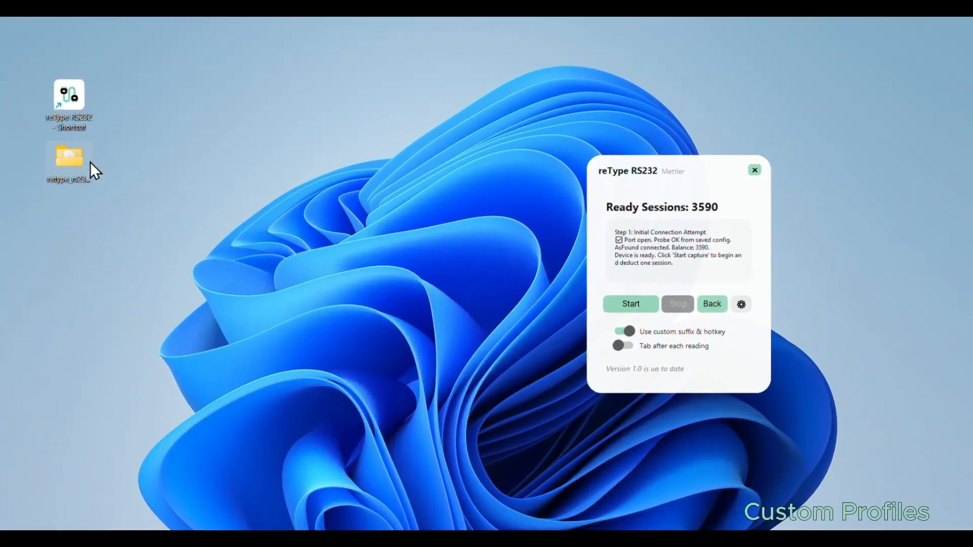
# - Open custom_profiles.json from the retype_rs232_v1.0 desktop folder, setting Notepad as the permanent default app for .json files
pyautogui.doubleClick(72, 162)
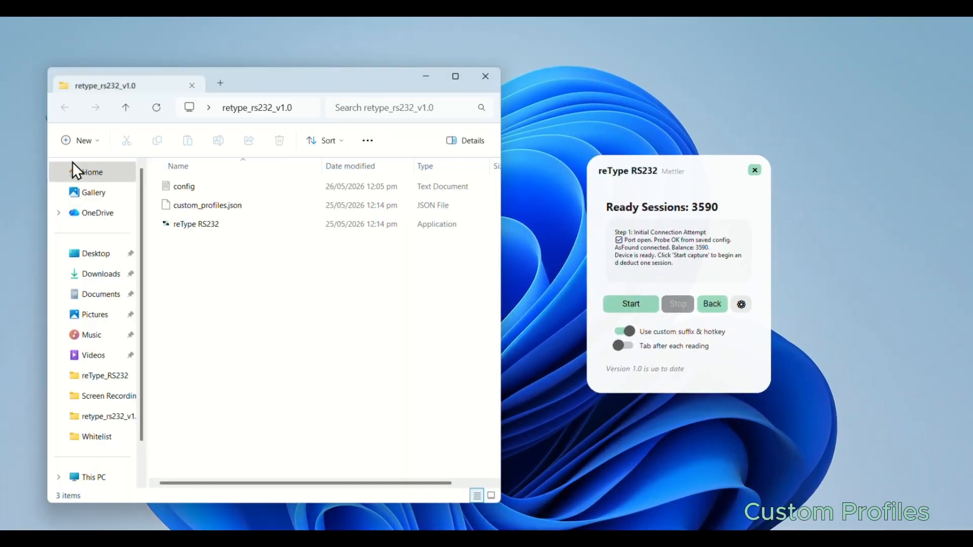
pyautogui.doubleClick(224, 210)
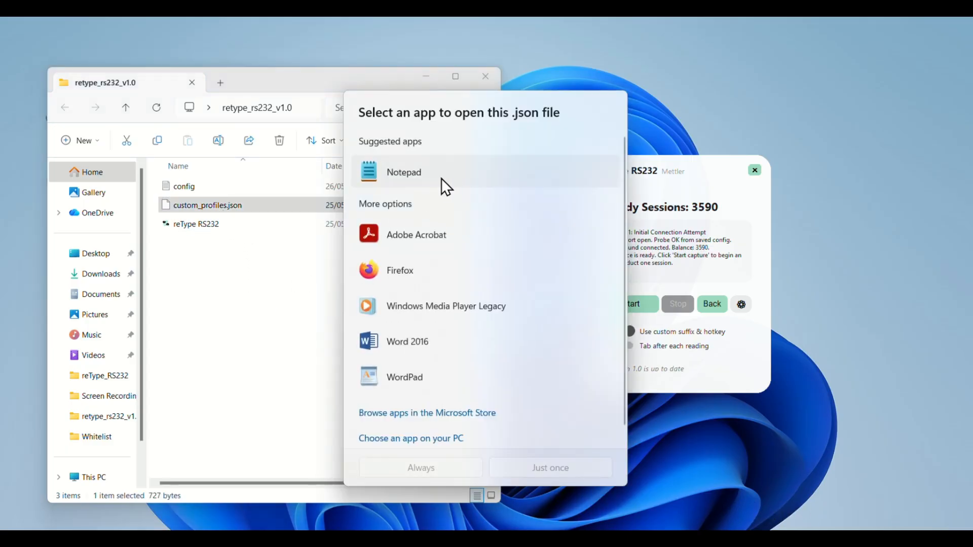
pyautogui.click(428, 179)
pyautogui.click(440, 469)
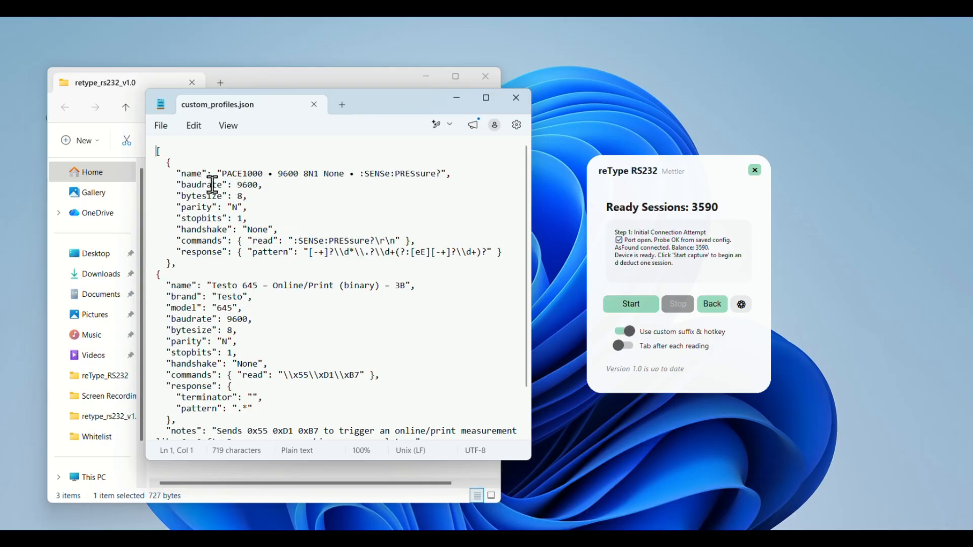
# - Review the PACE1000 profile's baudrate, parity, stopbits, handshake, commands and response entries, and close the file and its folder
pyautogui.moveTo(208, 186); pyautogui.dragTo(263, 186)
pyautogui.moveTo(188, 209); pyautogui.dragTo(203, 254)
pyautogui.click(234, 242)
pyautogui.click(219, 254)
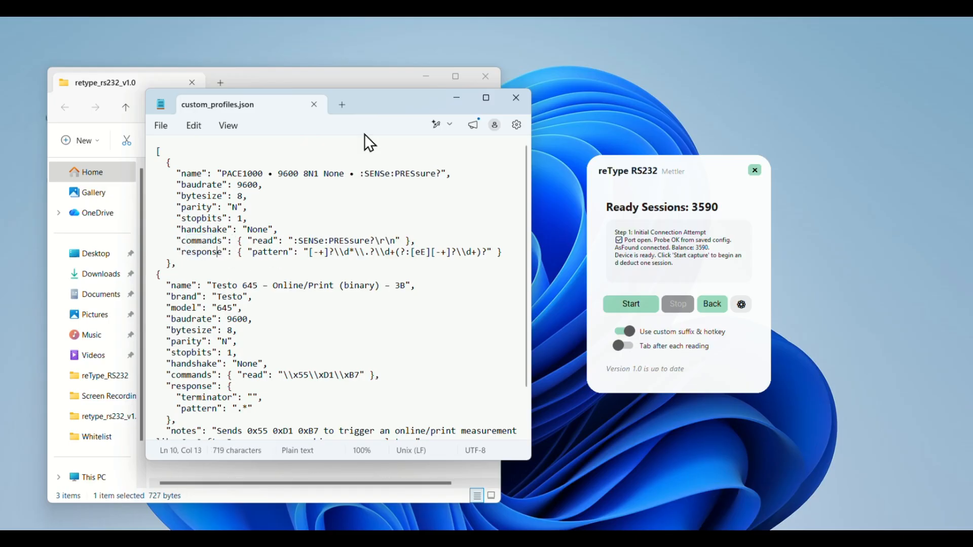
pyautogui.click(312, 107)
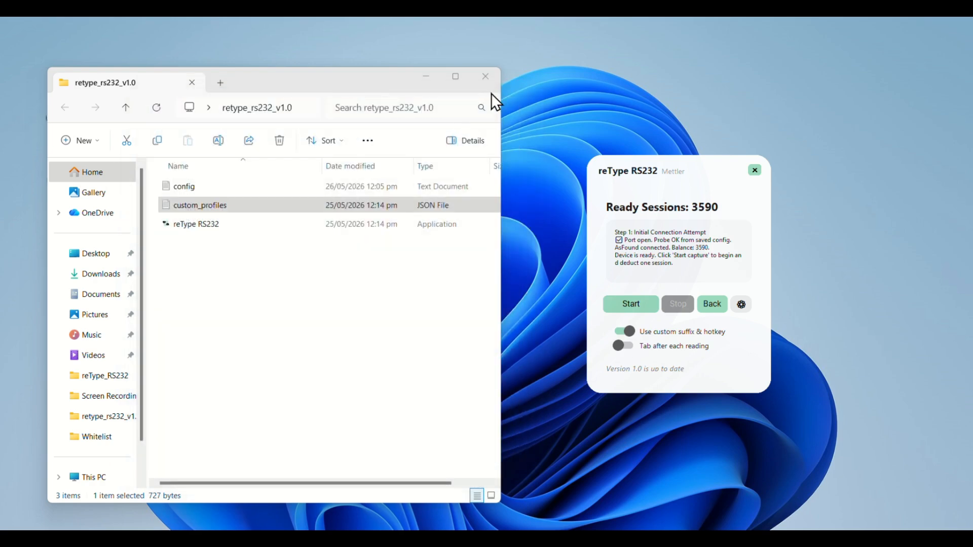
pyautogui.click(487, 77)
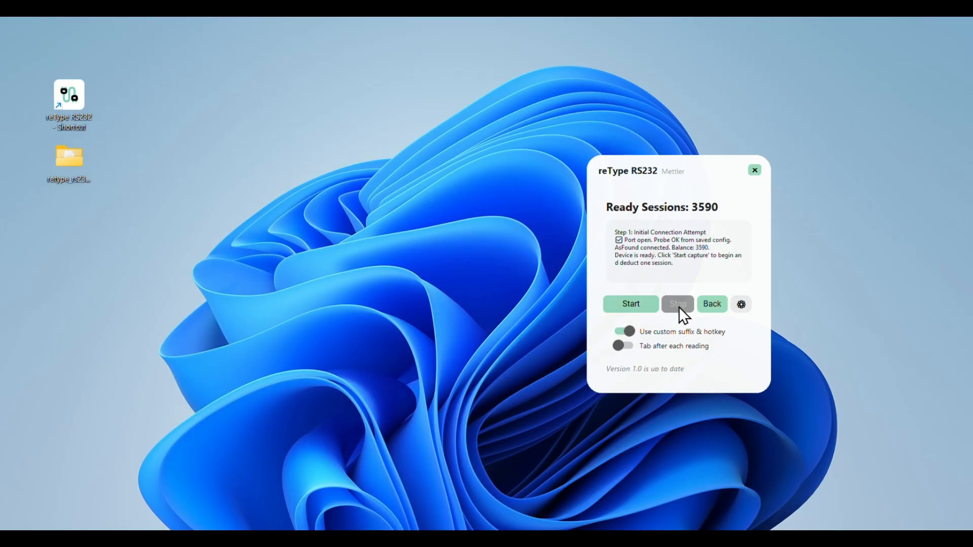
# - Reopen custom_profiles.json from the desktop folder for a brief look, and close both the file and the folder
pyautogui.doubleClick(59, 169)
pyautogui.doubleClick(198, 205)
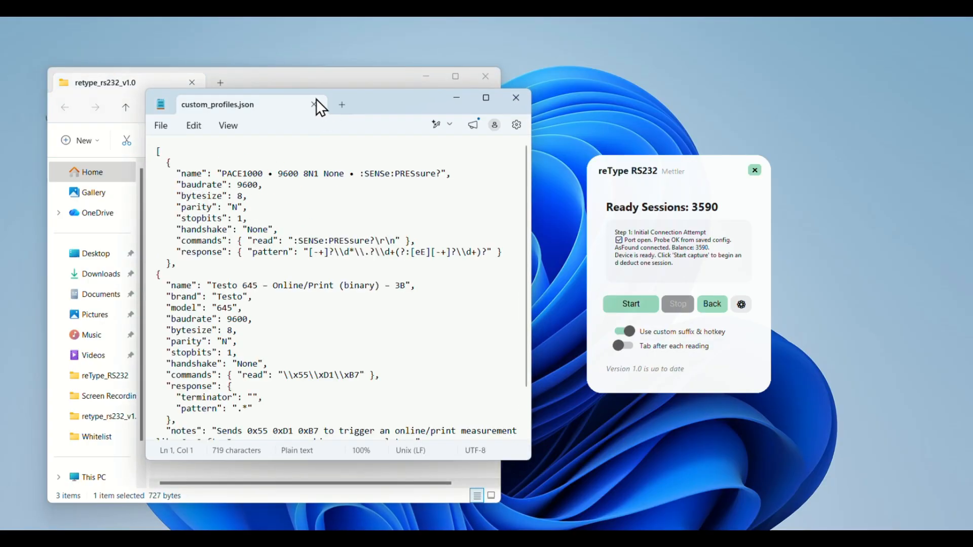
pyautogui.click(314, 105)
pyautogui.click(485, 77)
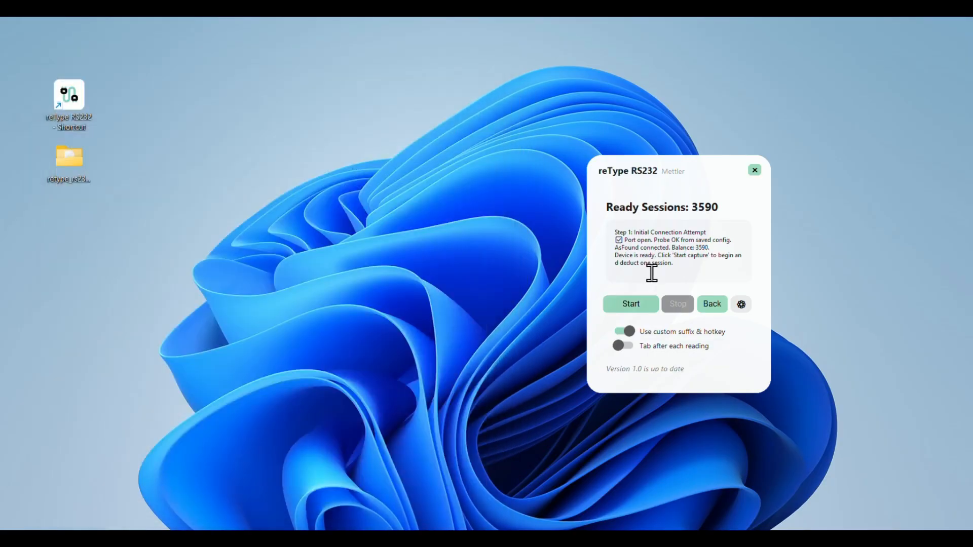
# - Return reType RS232 to its device selection, choose the Custom device type and continue
pyautogui.click(713, 303)
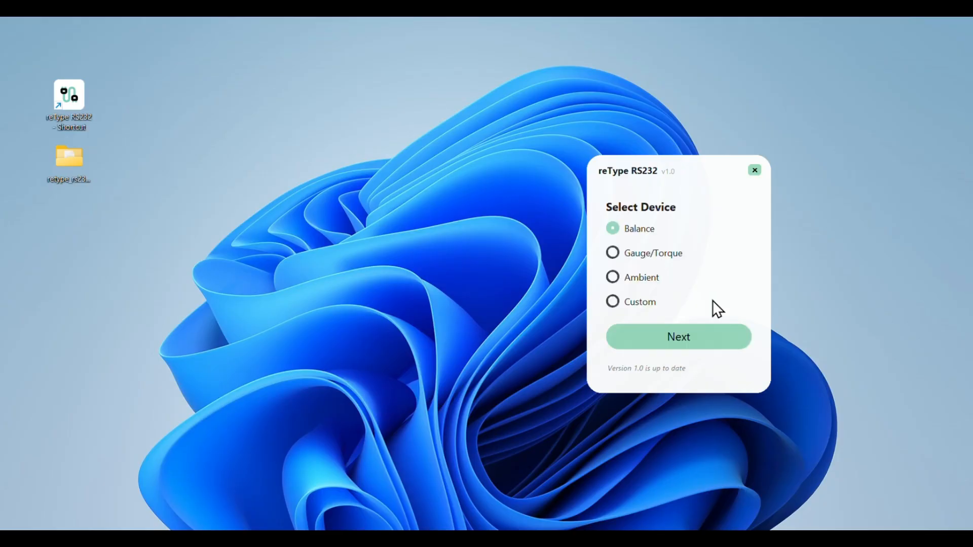
pyautogui.click(640, 306)
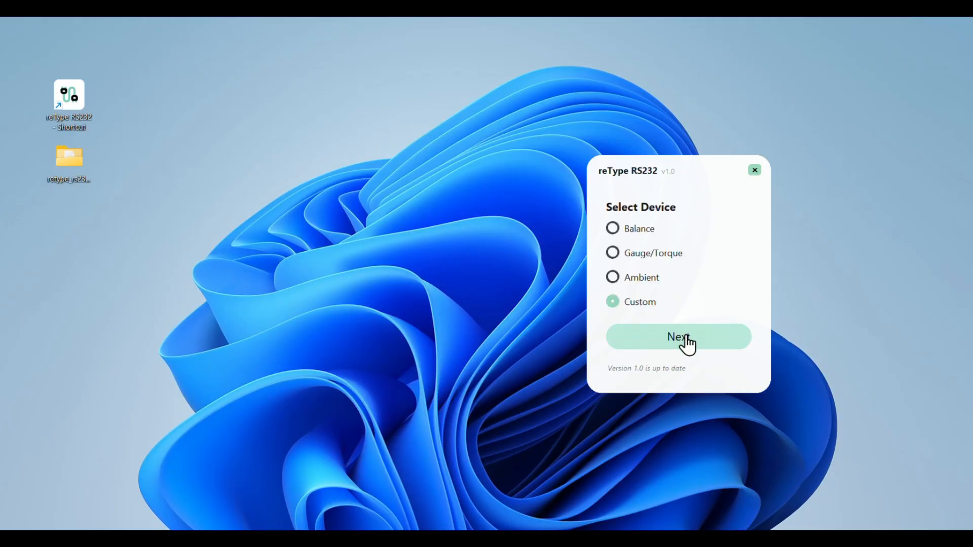
pyautogui.click(688, 339)
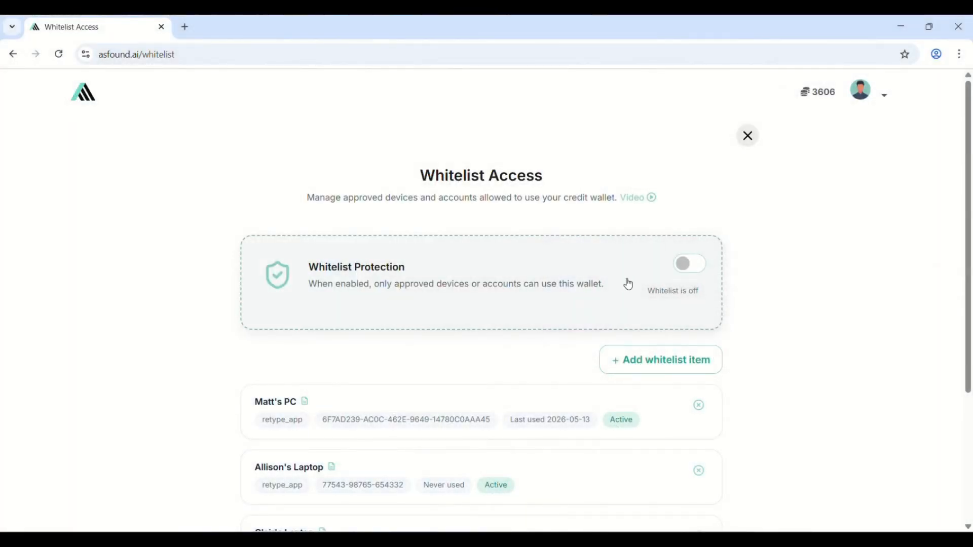
# - On the asfound.ai Whitelist Access page in the browser, enable Whitelist Protection and view the list of approved devices
pyautogui.click(700, 267)
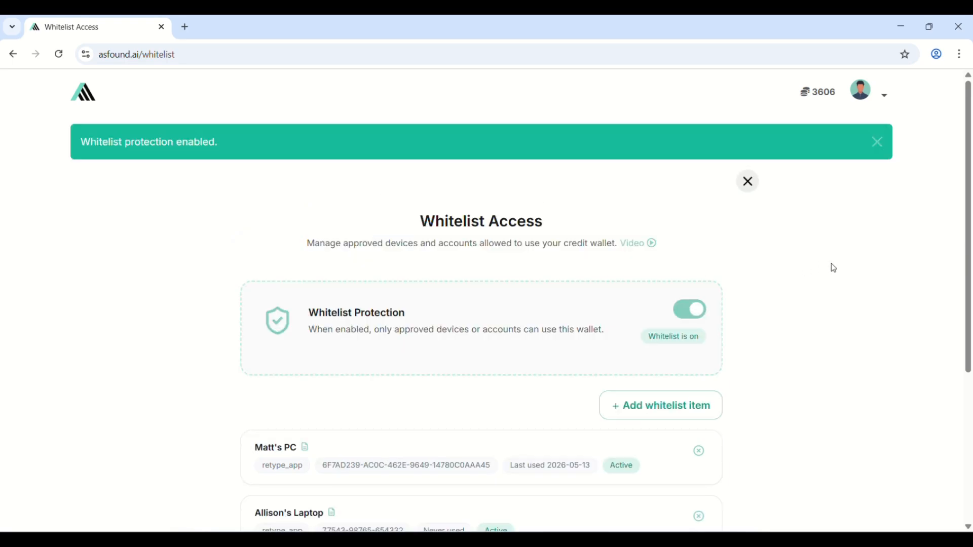
pyautogui.scroll(-3, 834, 267)
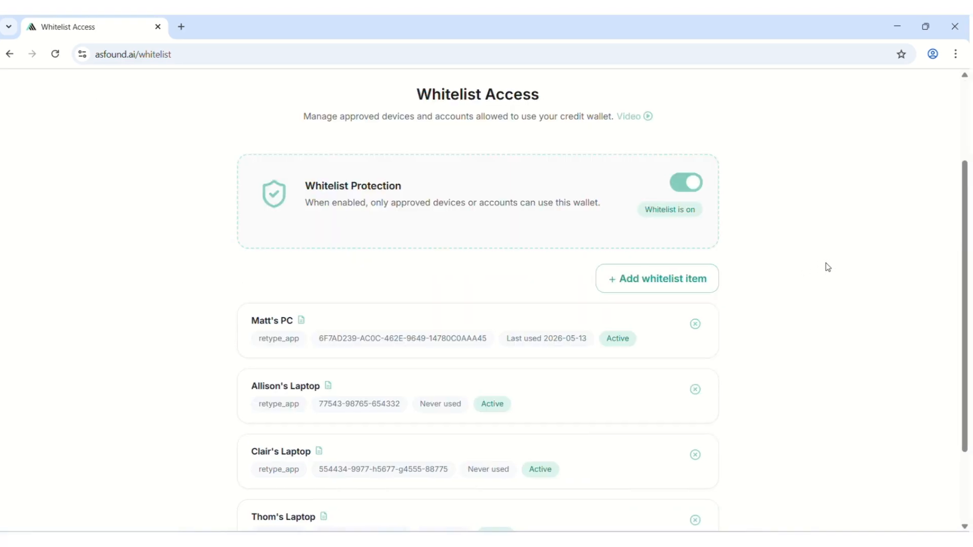